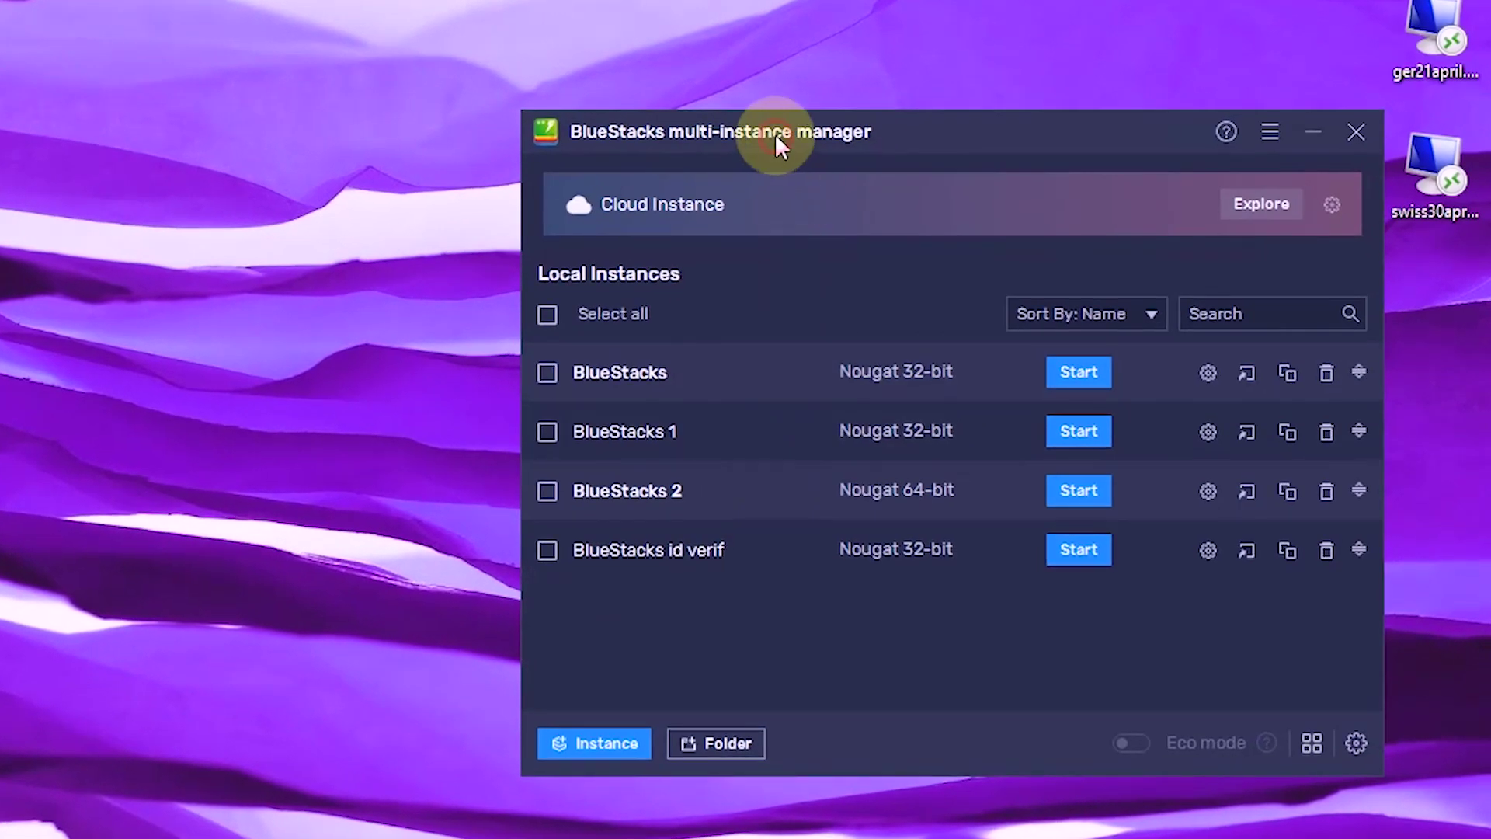
# Start the BlueStacks 1 and BlueStacks 2 instances, place their windows side by side and minimize the multi-instance manager.
pyautogui.moveTo(775, 134); pyautogui.dragTo(878, 136)
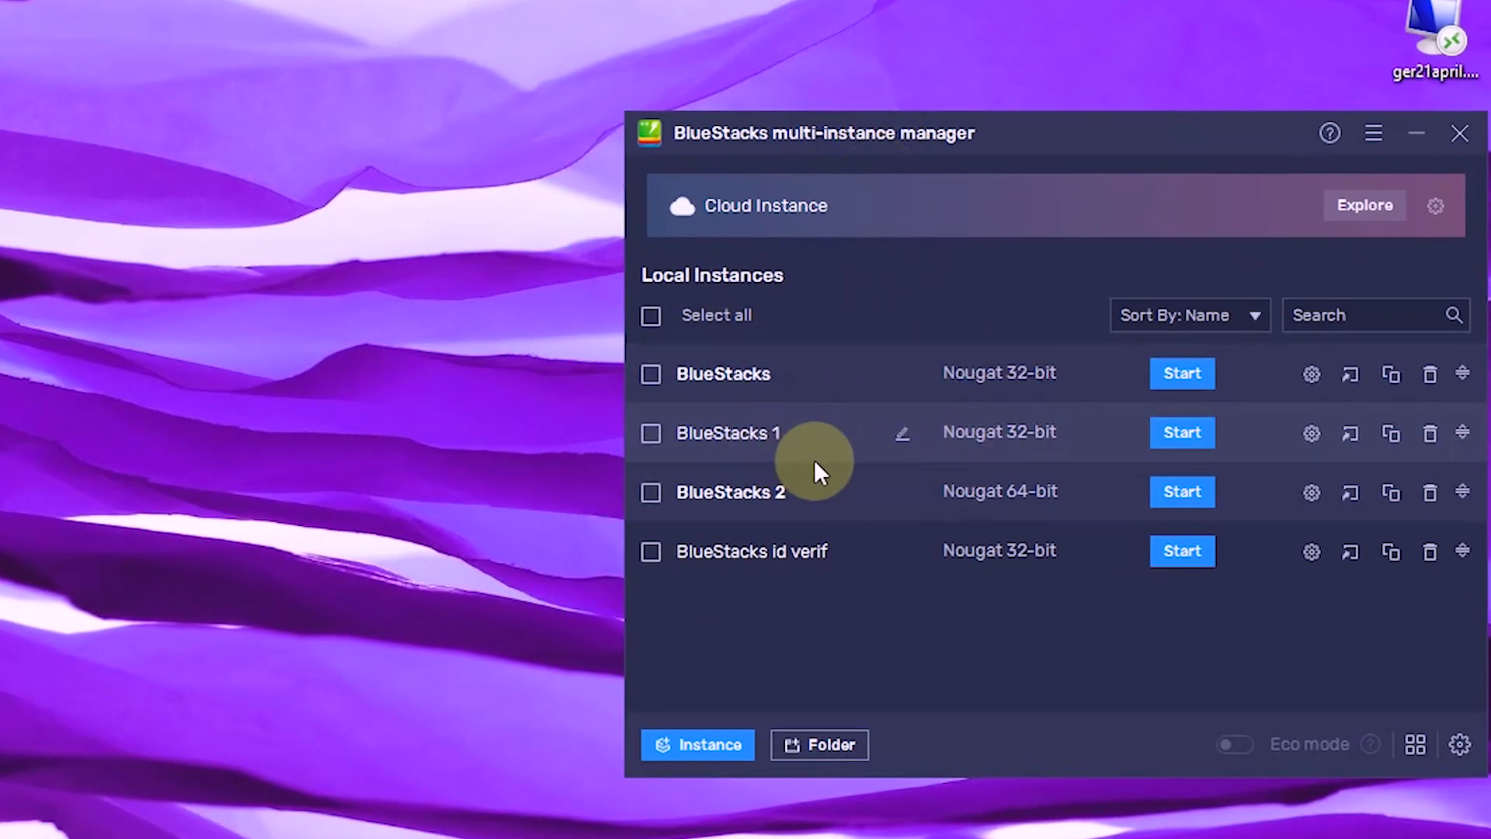
pyautogui.click(1214, 439)
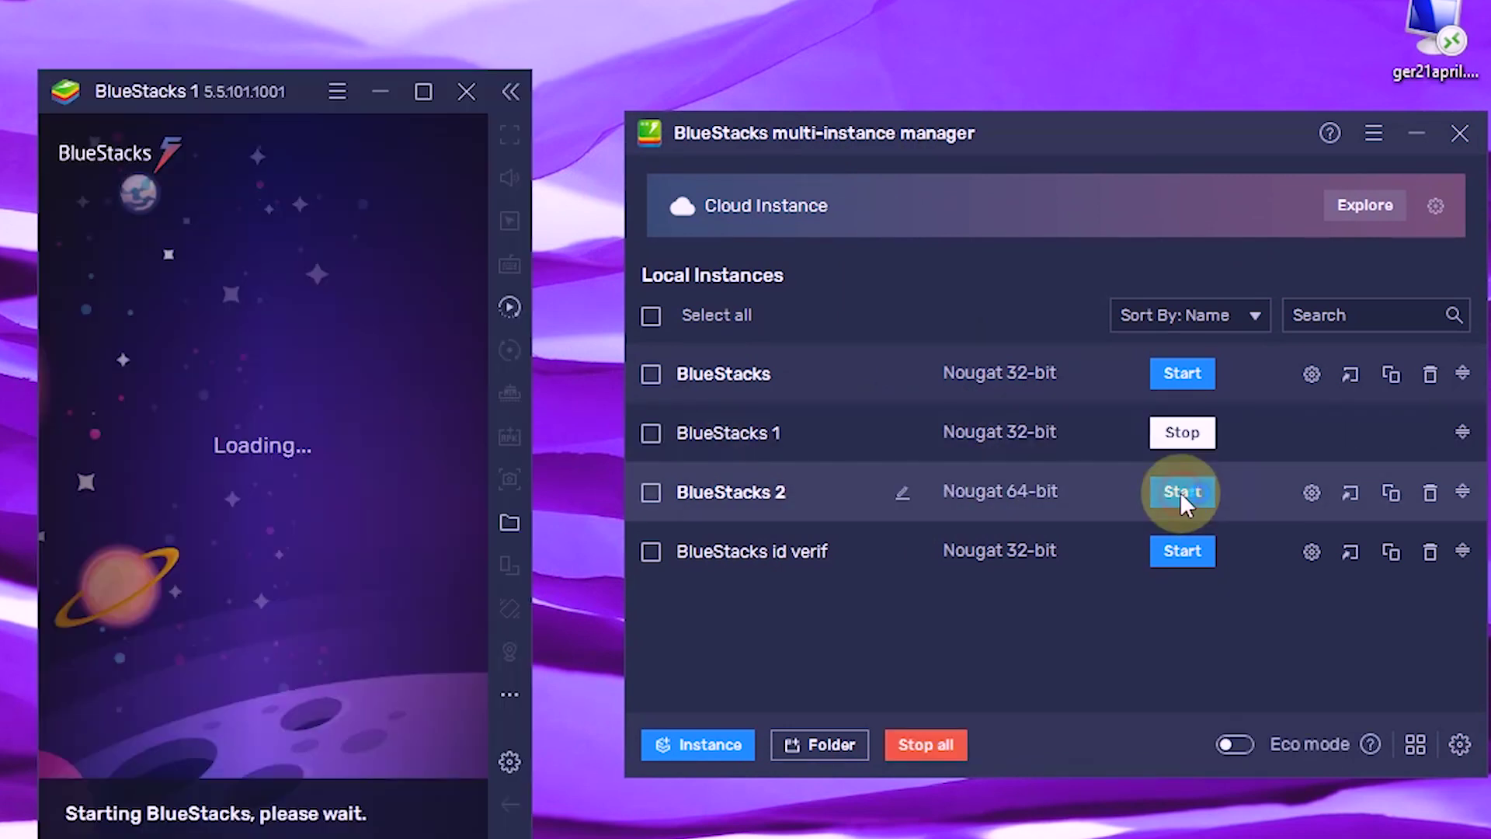
pyautogui.click(1180, 491)
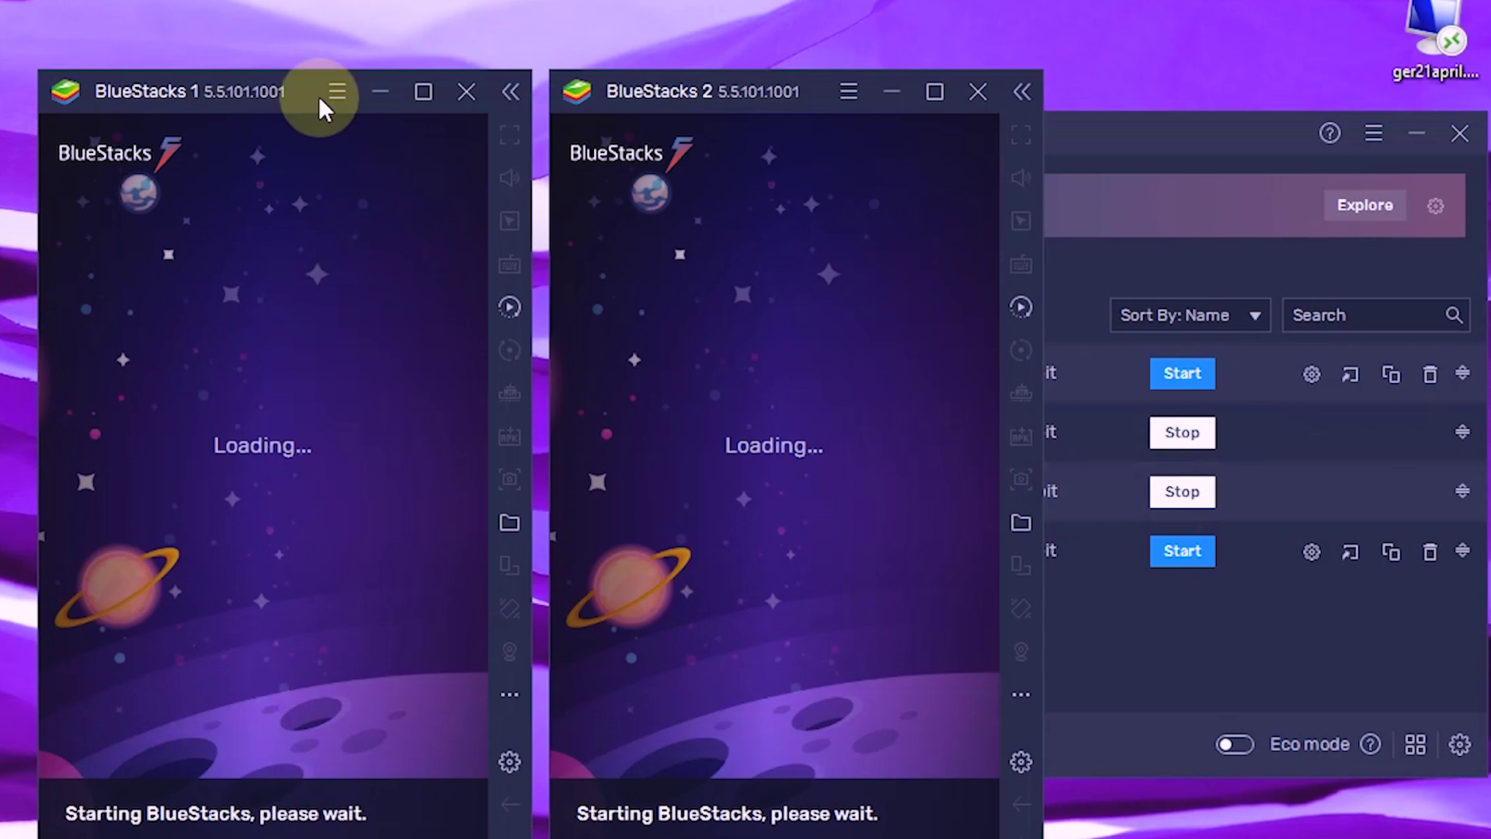
pyautogui.moveTo(625, 92); pyautogui.dragTo(458, 91)
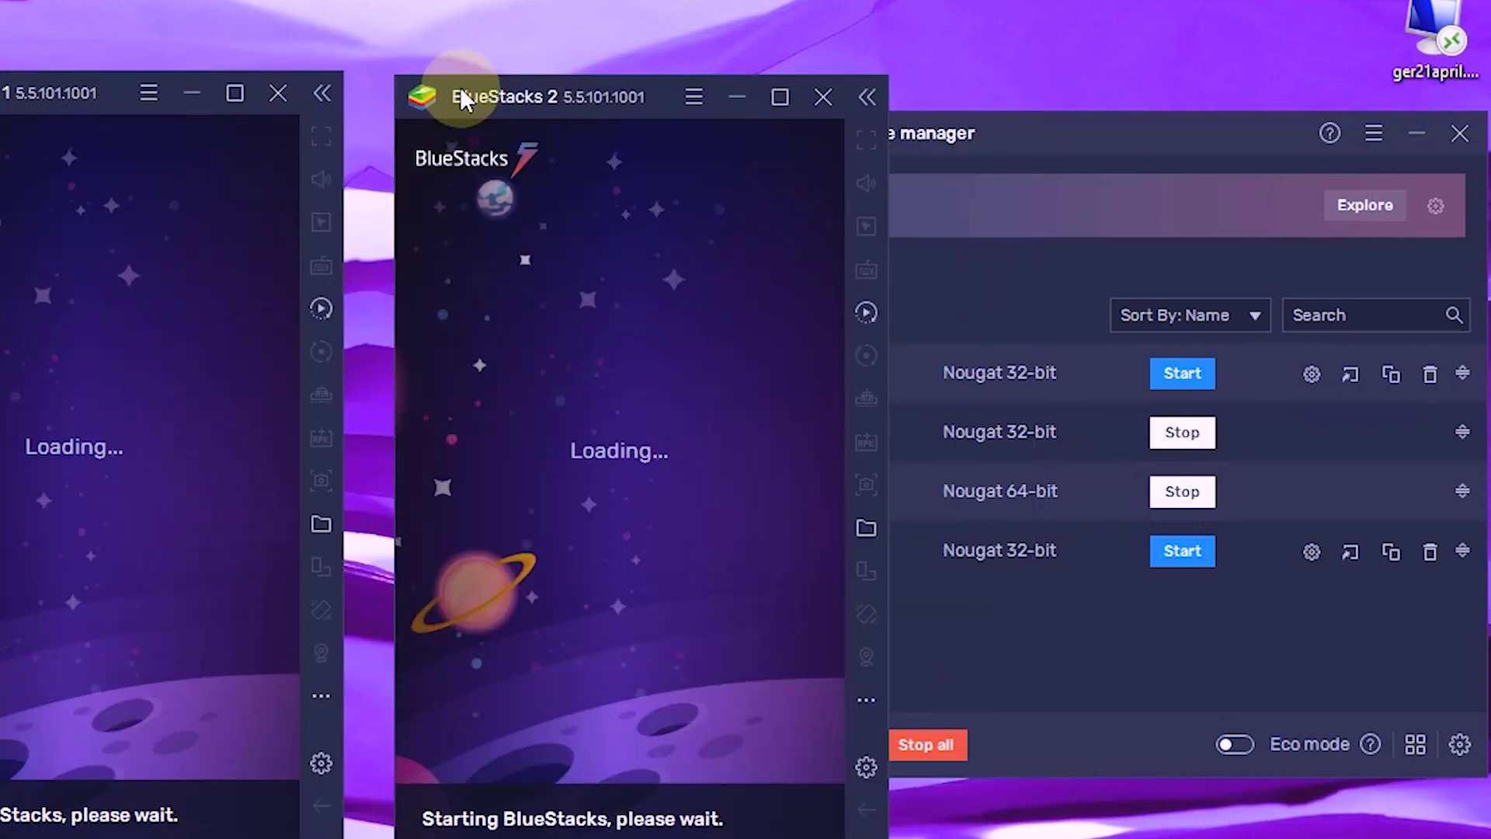
pyautogui.click(1430, 134)
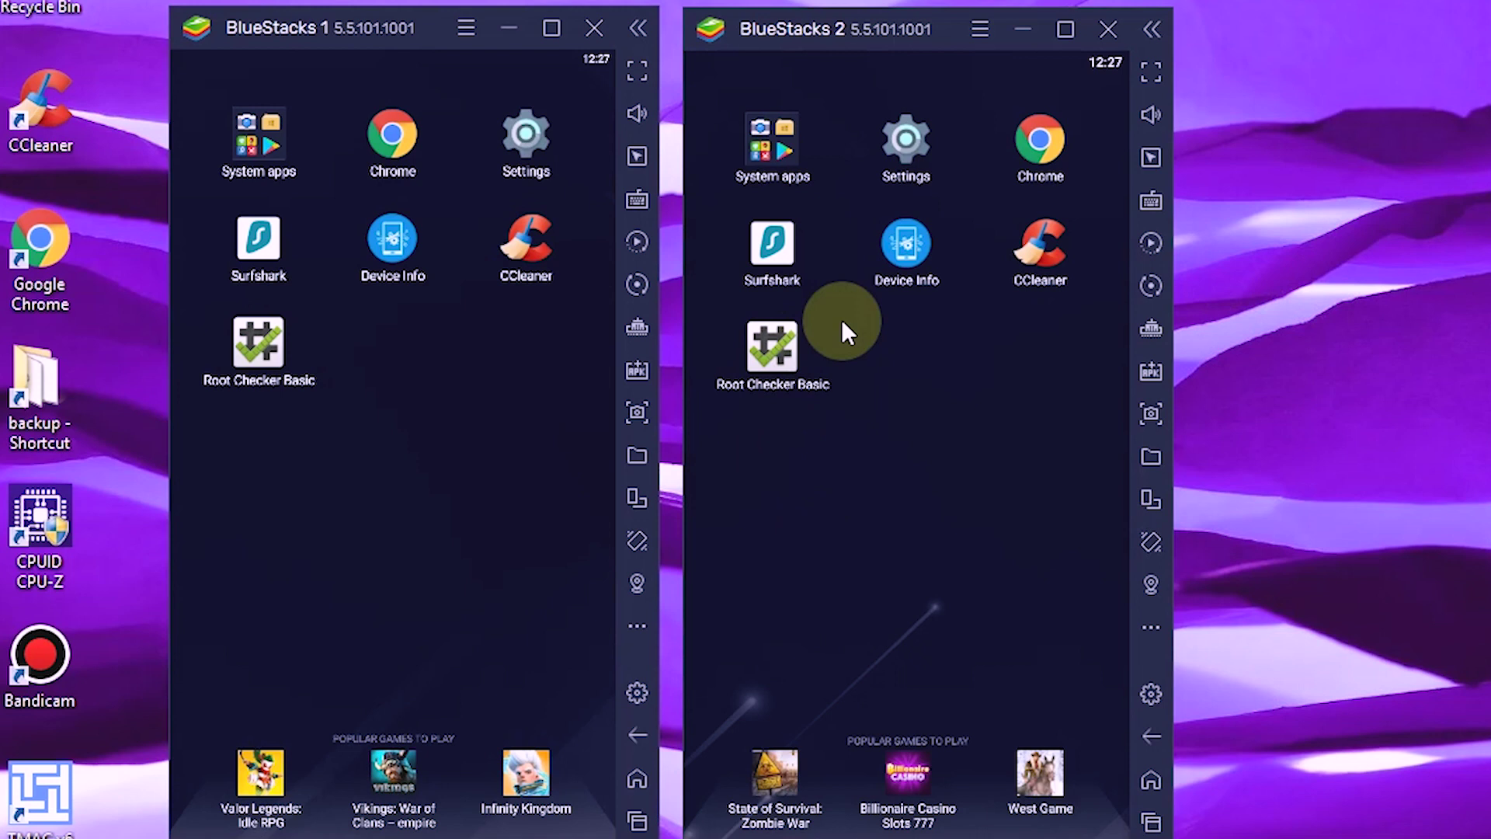
# Launch Root Checker Basic in both BlueStacks instances and verify the root status in each.
pyautogui.click(763, 360)
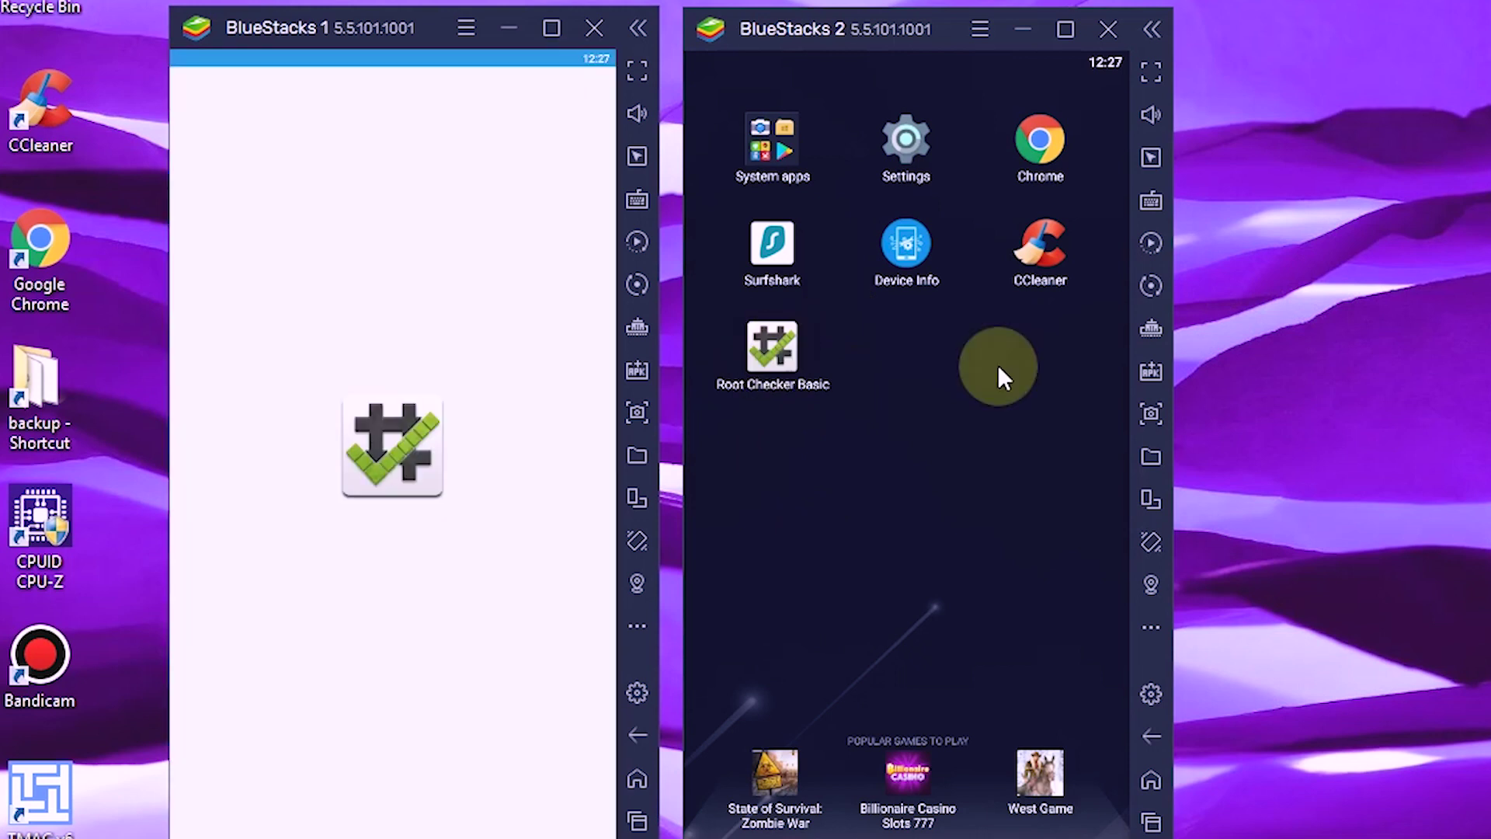
pyautogui.click(1149, 329)
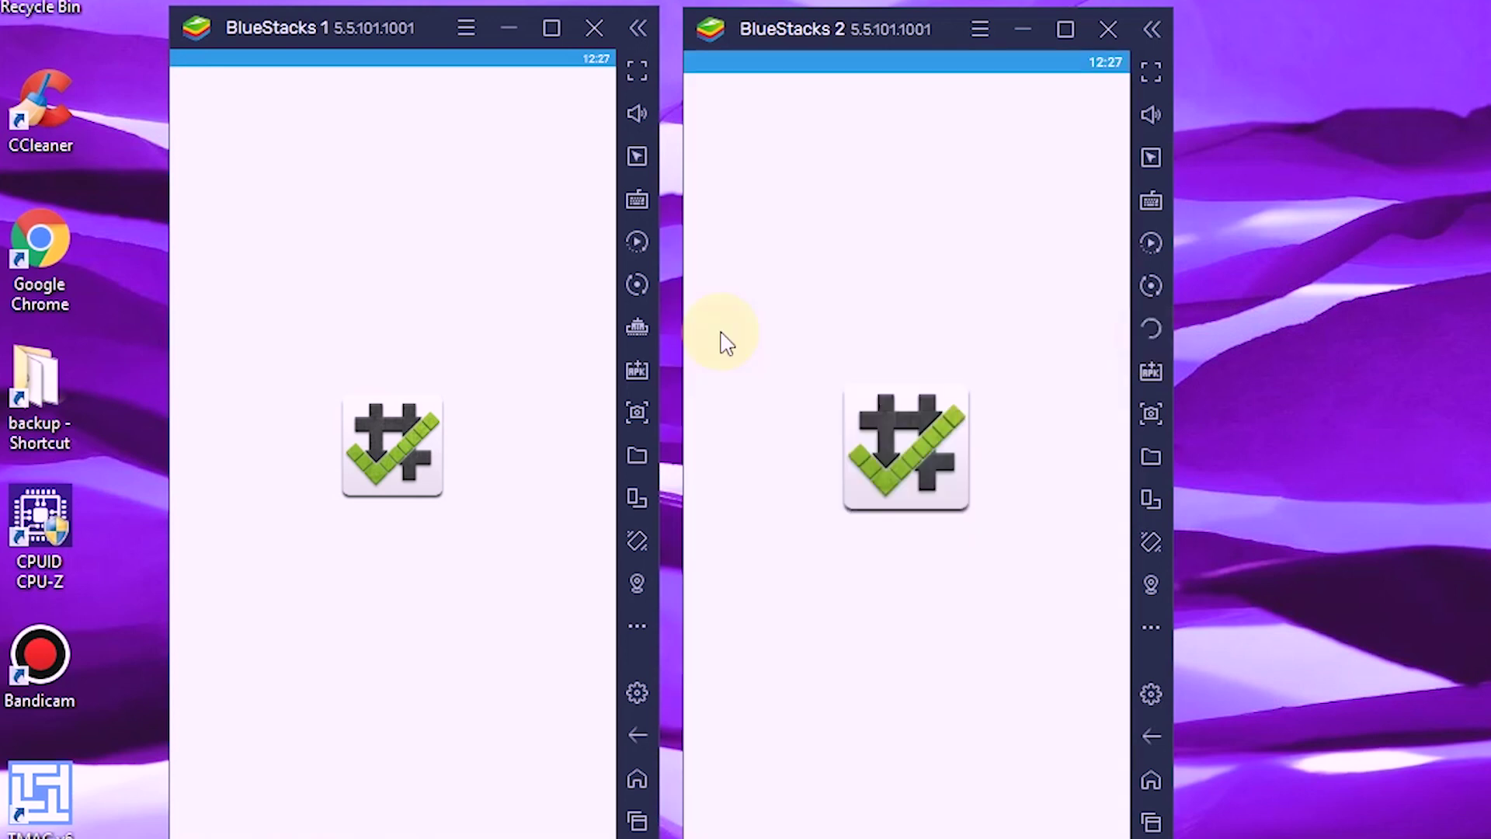
pyautogui.click(634, 327)
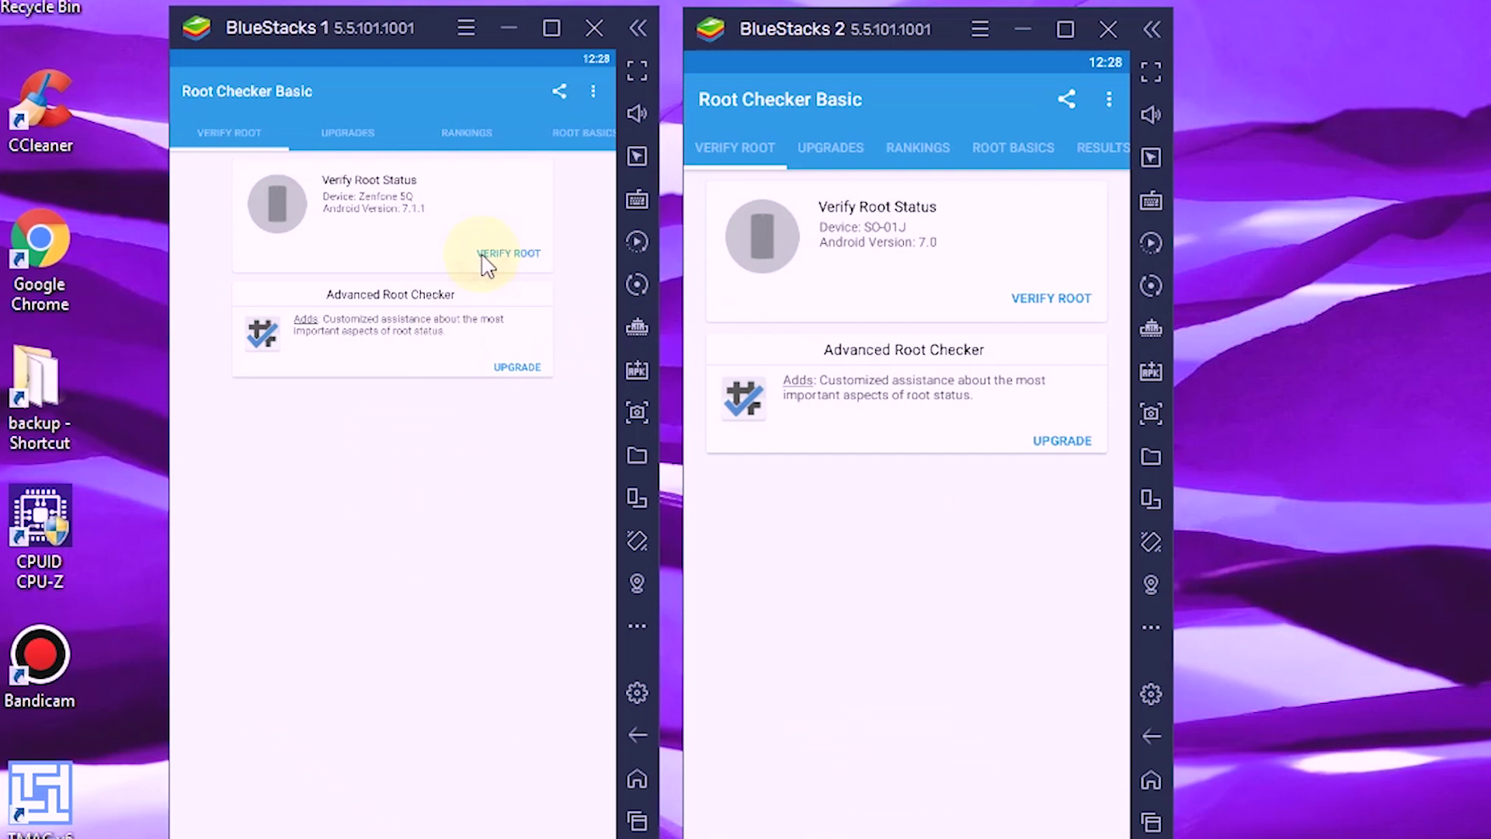
pyautogui.click(486, 260)
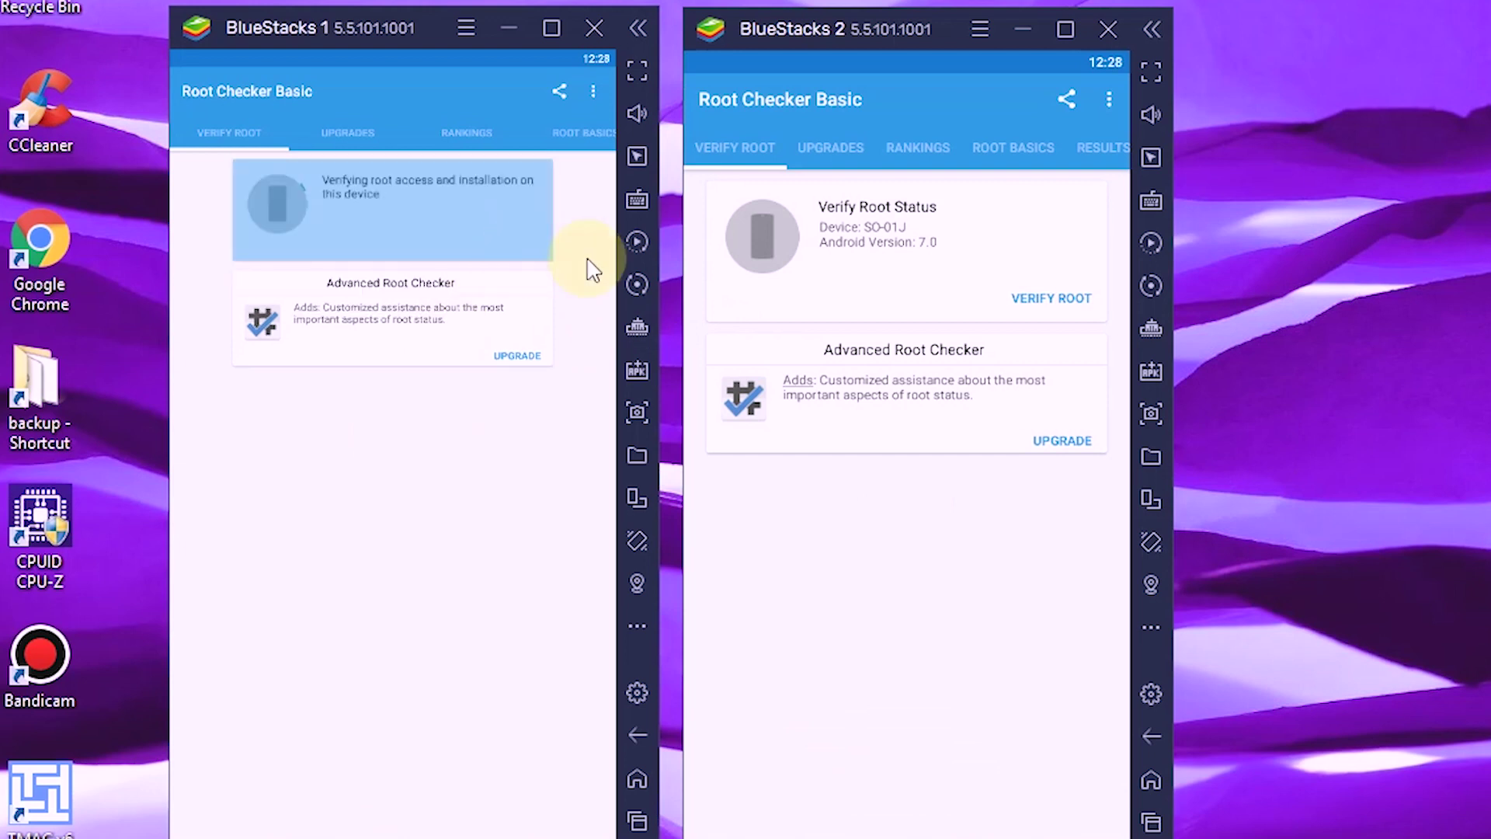
pyautogui.click(1063, 309)
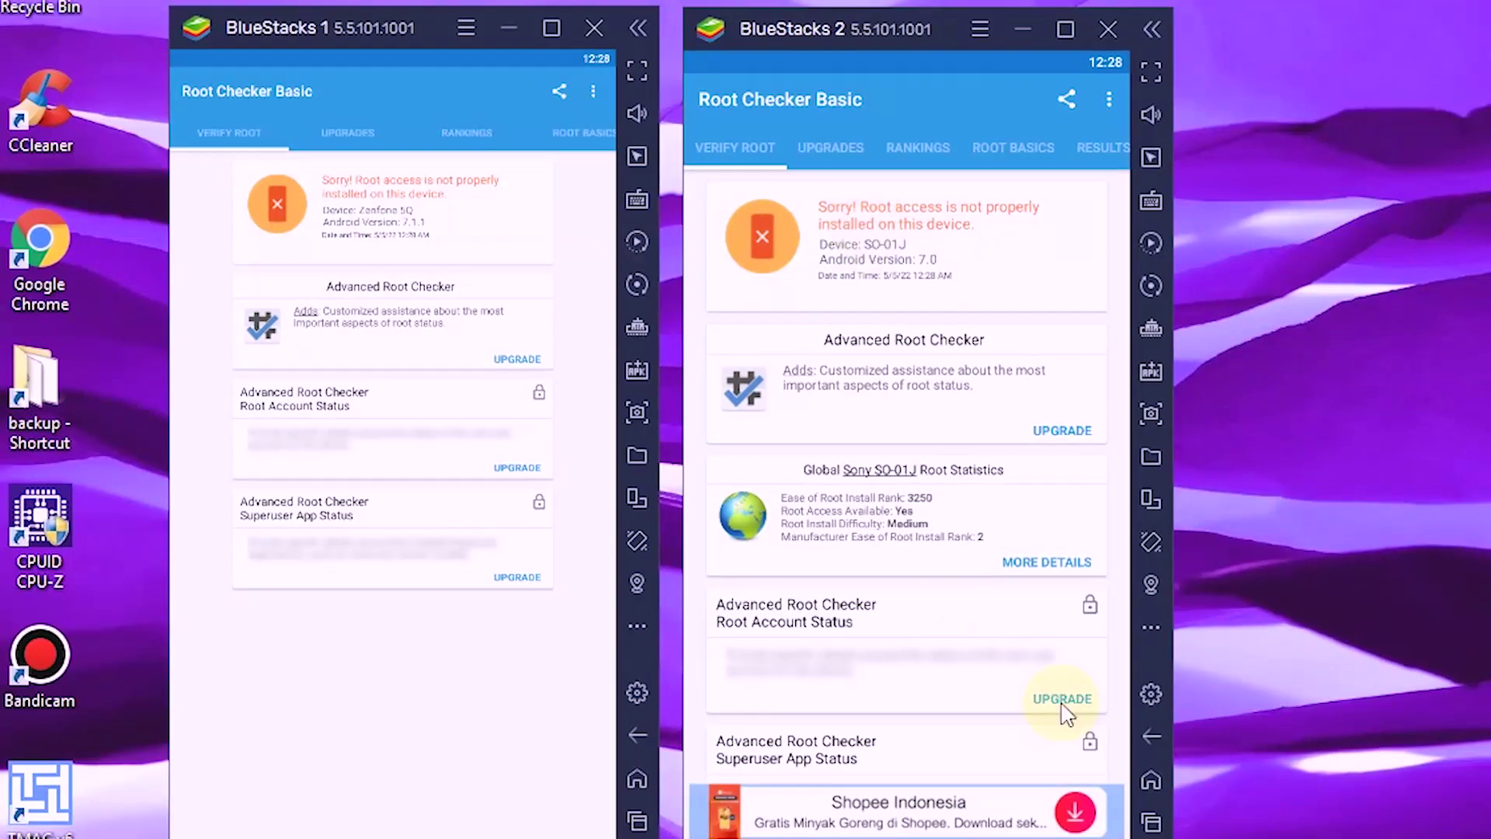
# Clear all recent apps in both instances and exit BlueStacks 1 and BlueStacks 2.
pyautogui.click(638, 822)
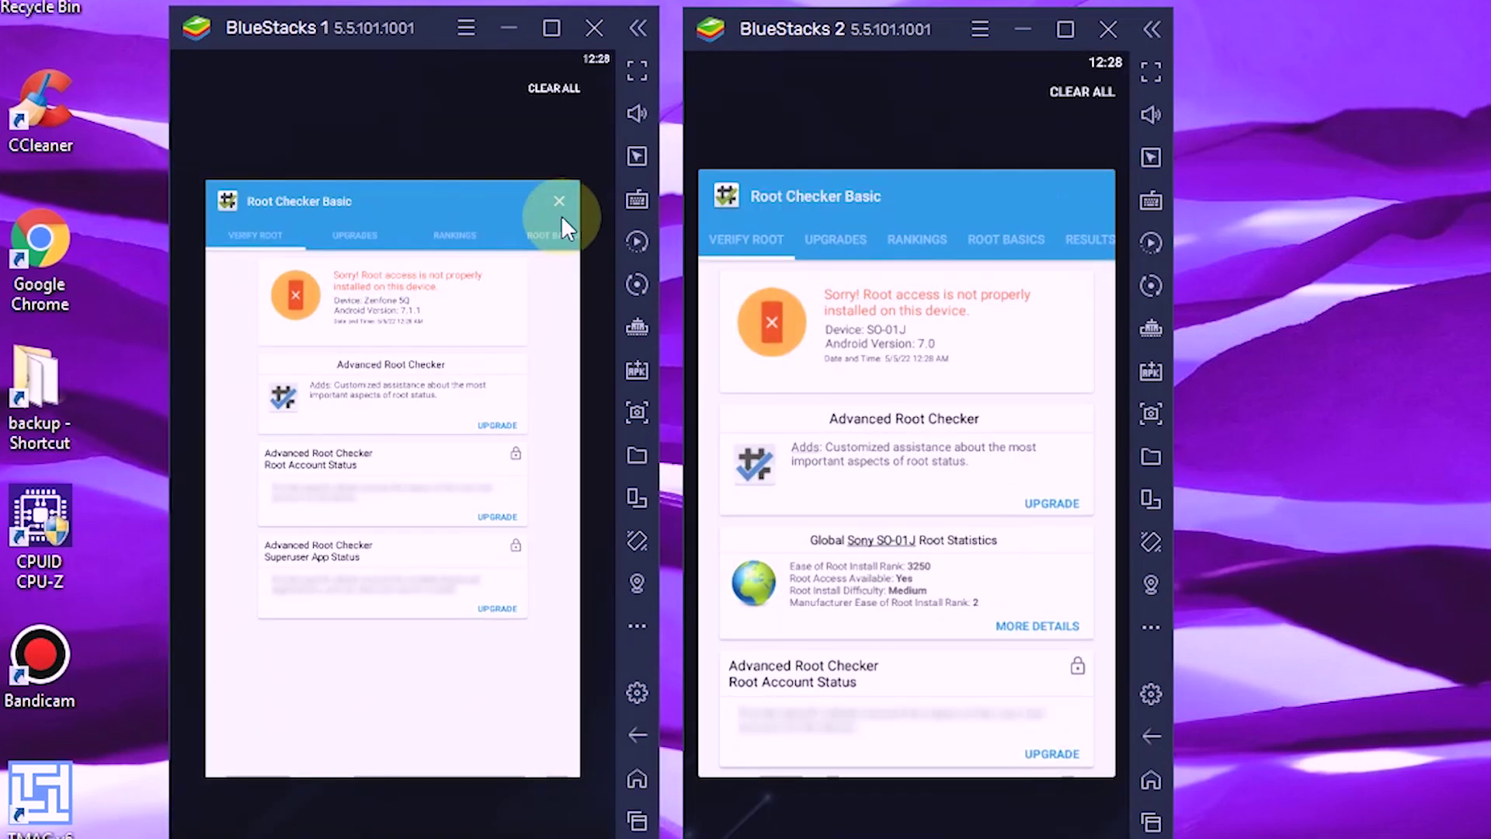
pyautogui.click(1062, 93)
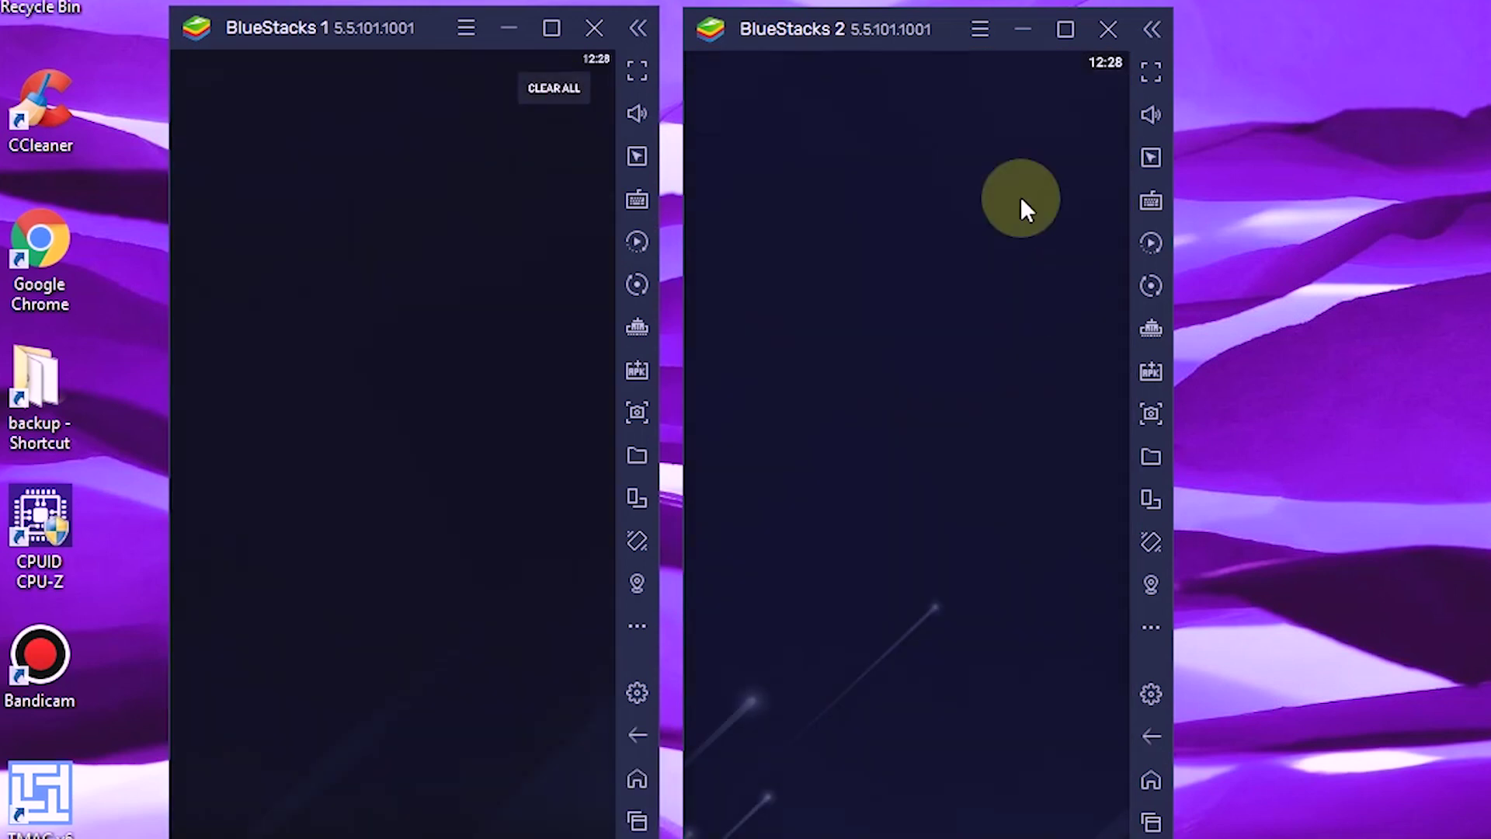
pyautogui.click(1107, 29)
pyautogui.click(595, 29)
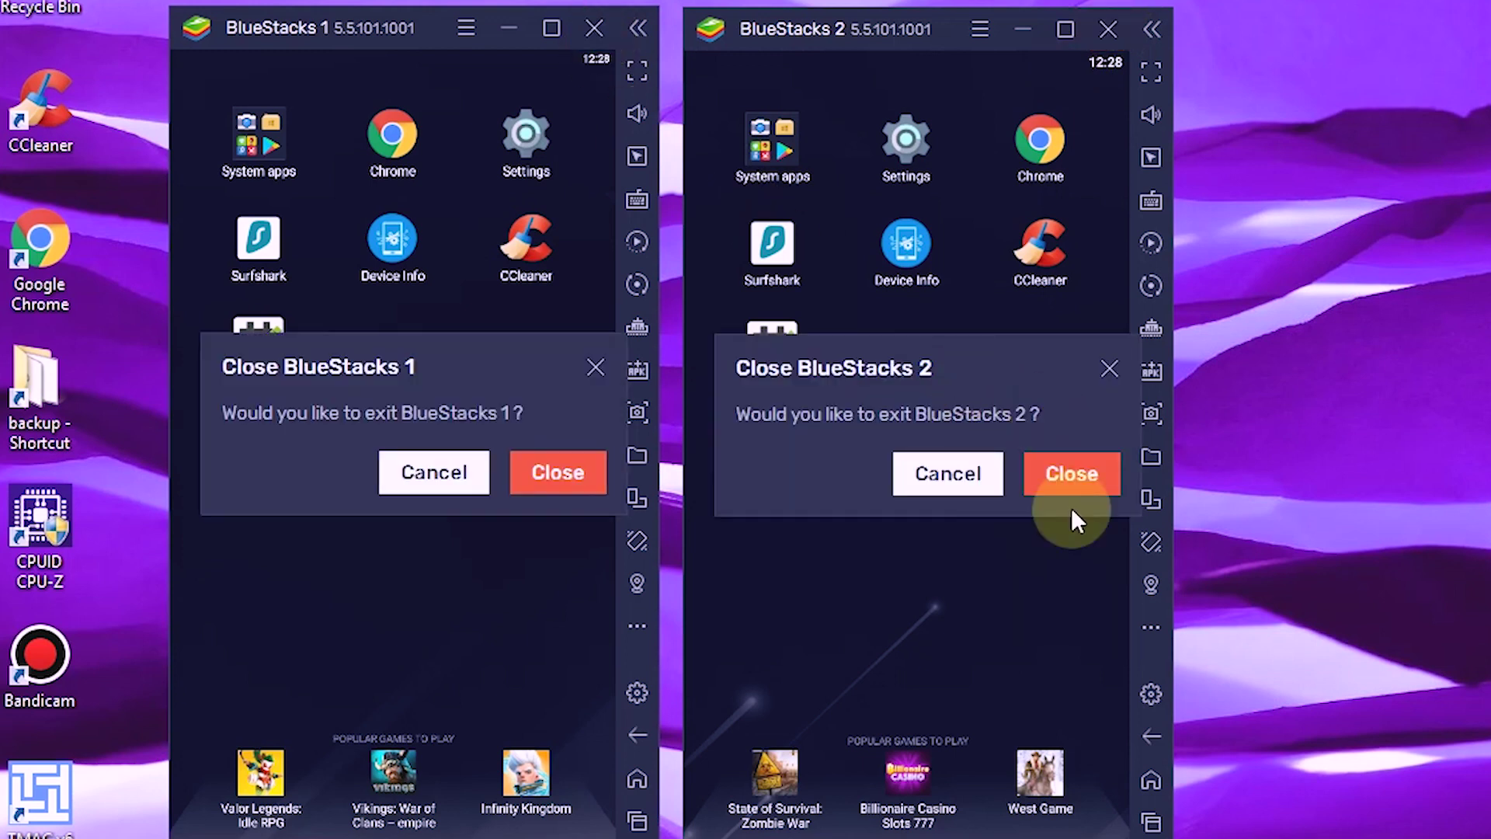
pyautogui.click(1070, 507)
pyautogui.press('Return')
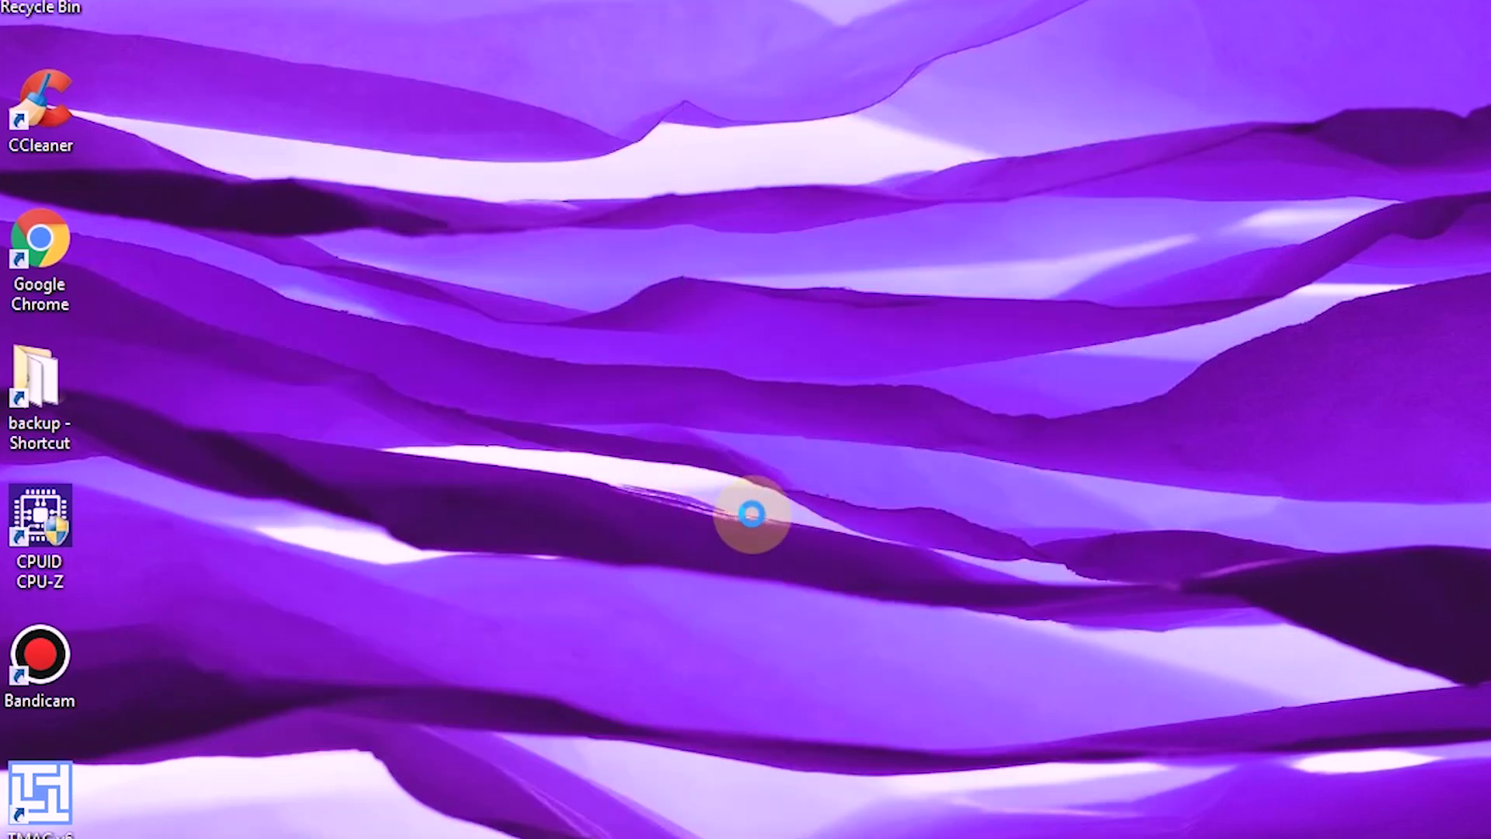
pyautogui.rightClick(751, 512)
pyautogui.click(722, 533)
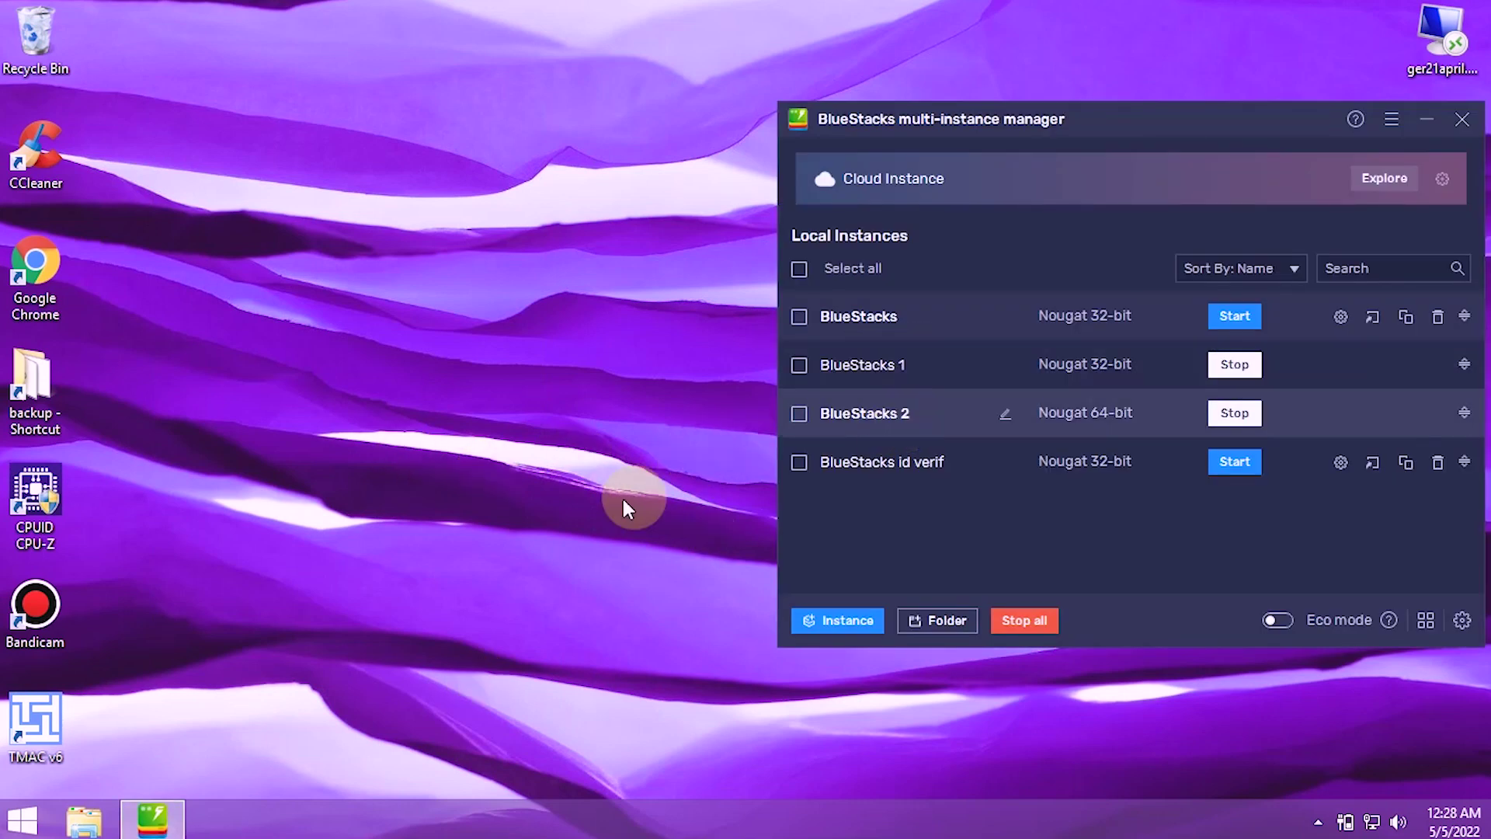
pyautogui.click(22, 819)
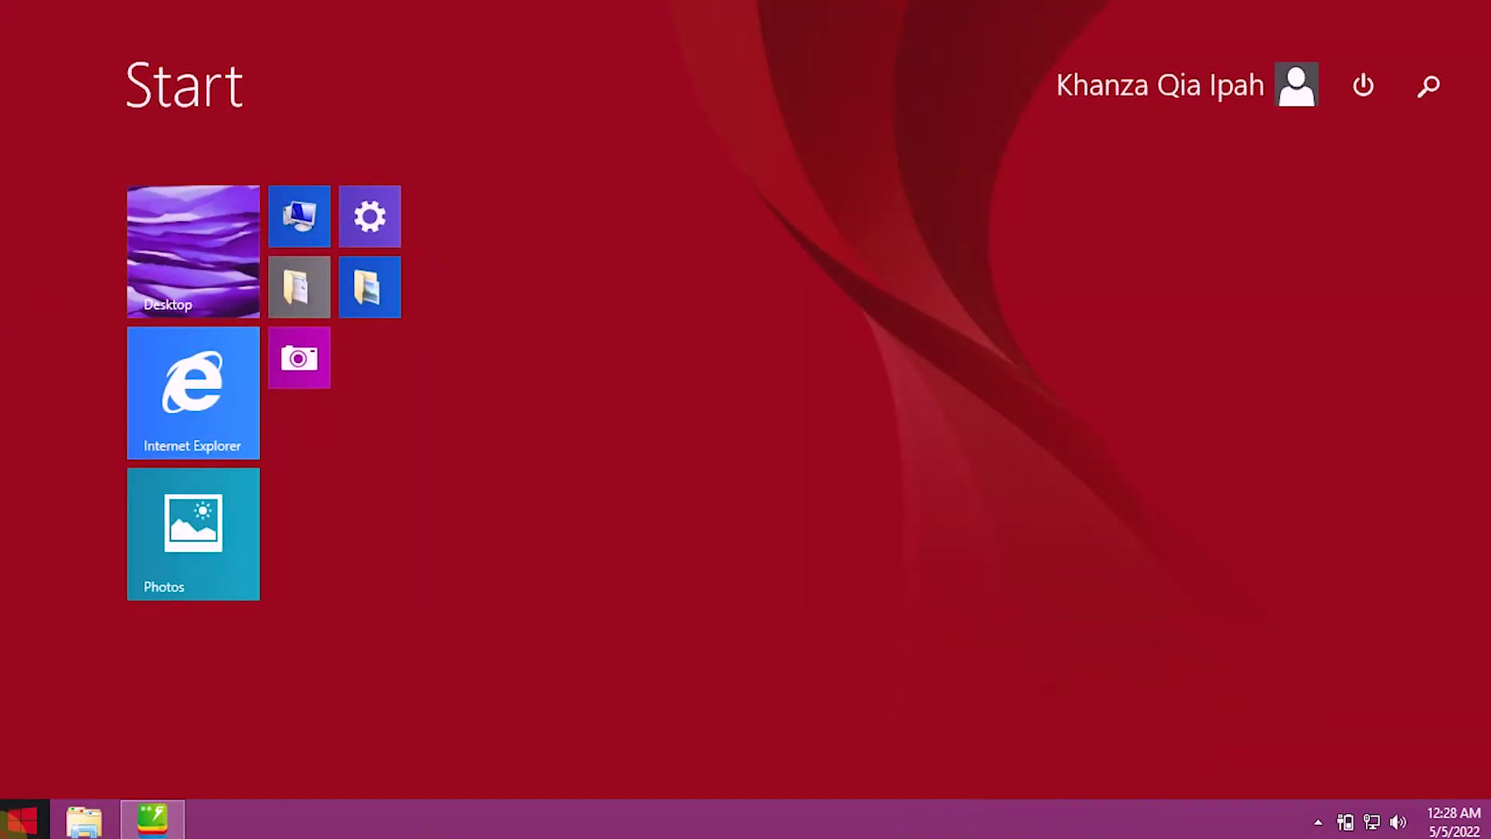
pyautogui.click(22, 819)
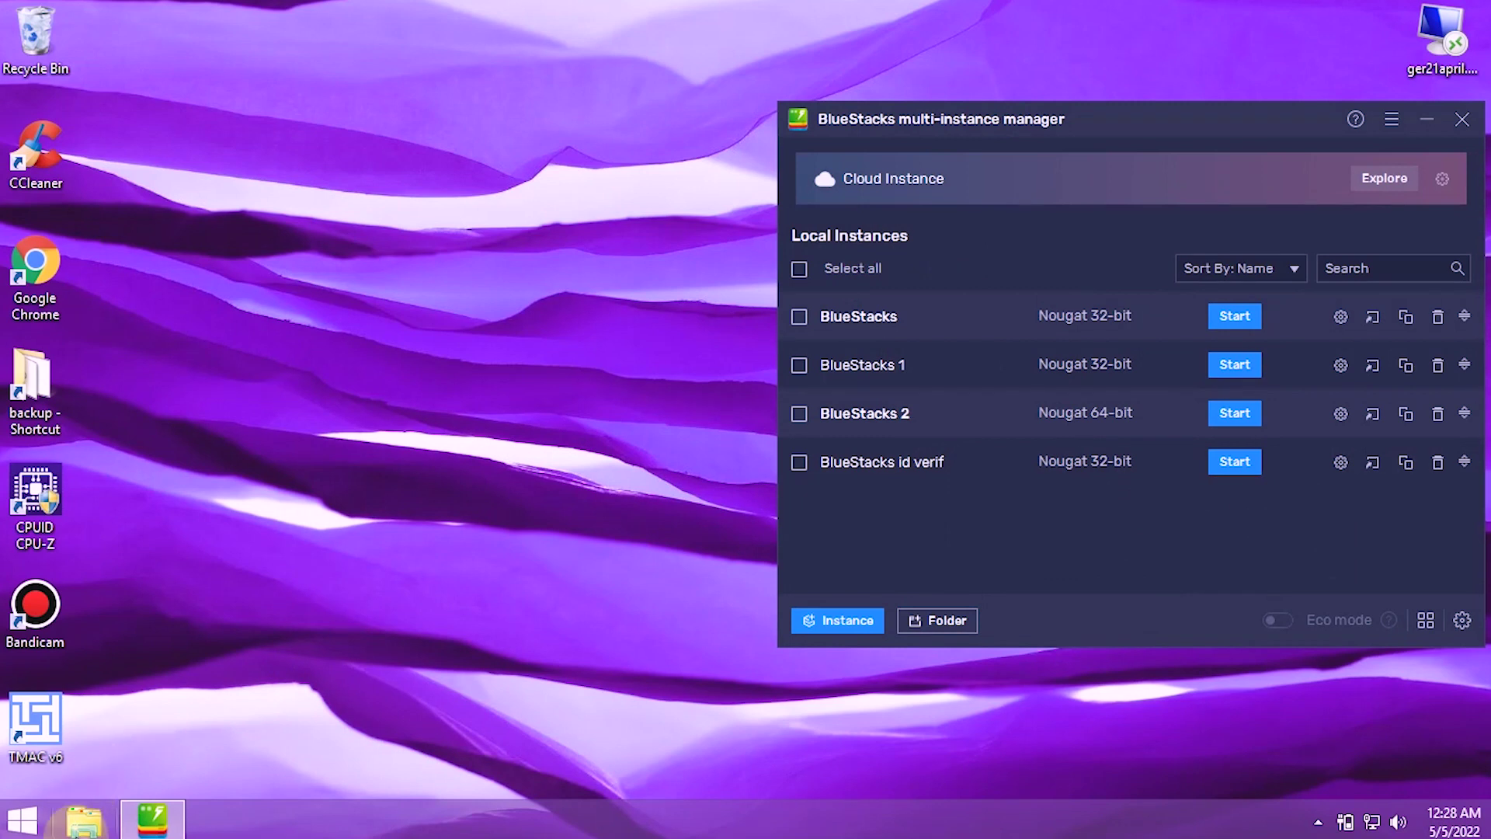
# Open Local Disk (C:) in File Explorer and make sure hidden items are shown.
pyautogui.click(81, 825)
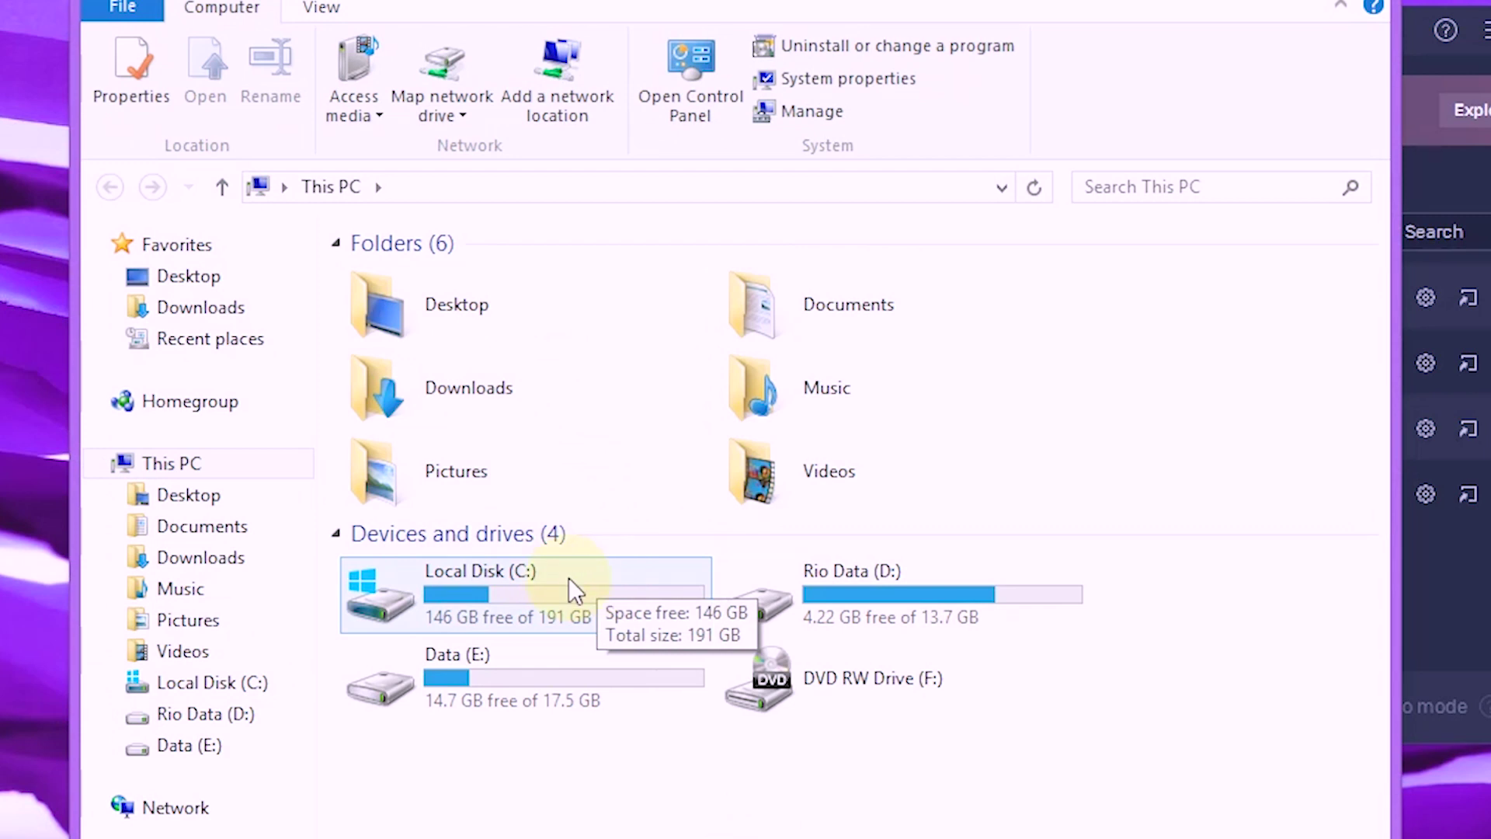
pyautogui.doubleClick(504, 614)
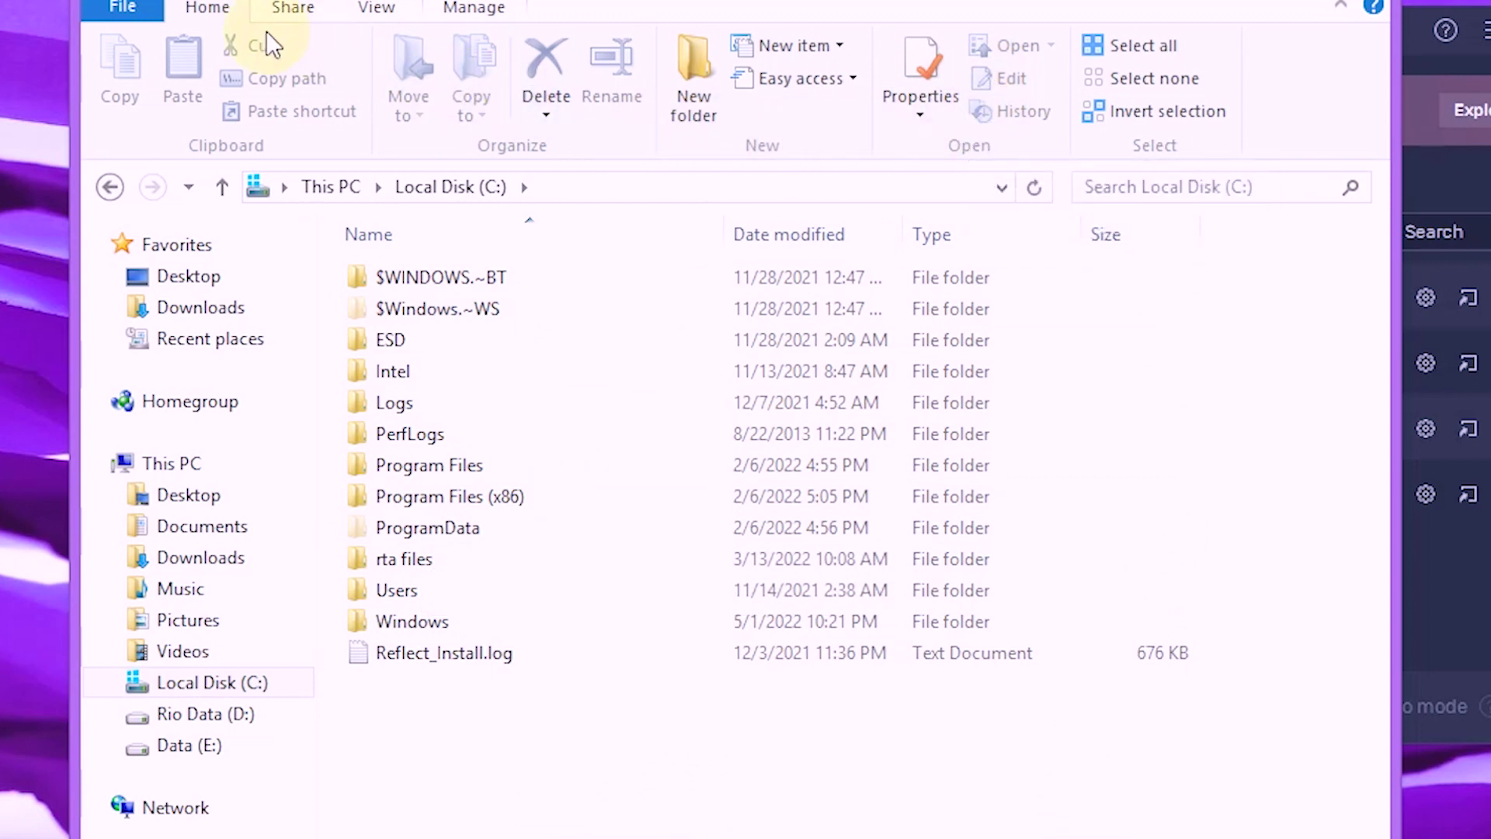
pyautogui.click(382, 7)
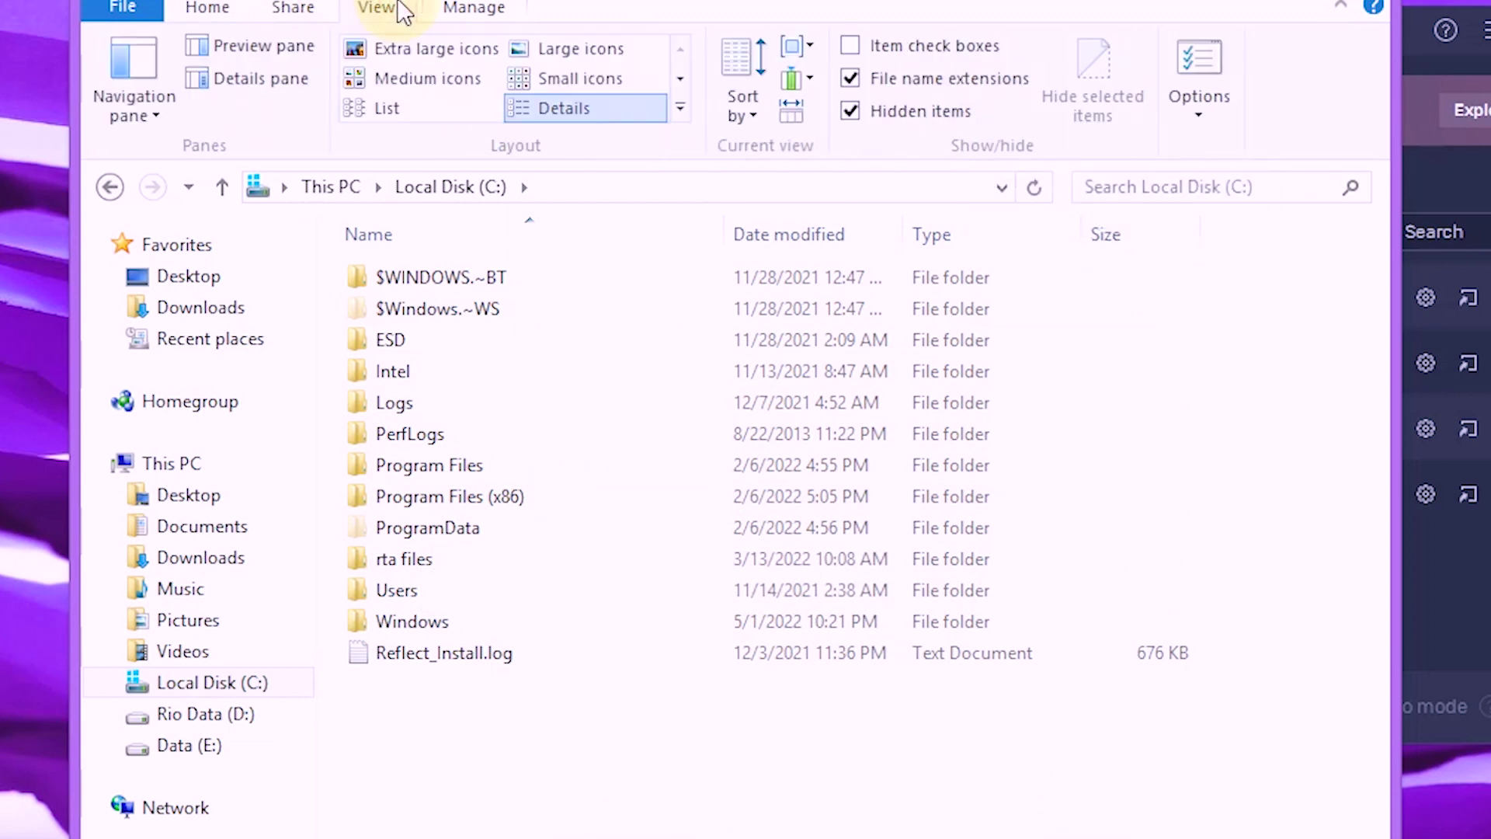
pyautogui.click(851, 110)
pyautogui.click(851, 111)
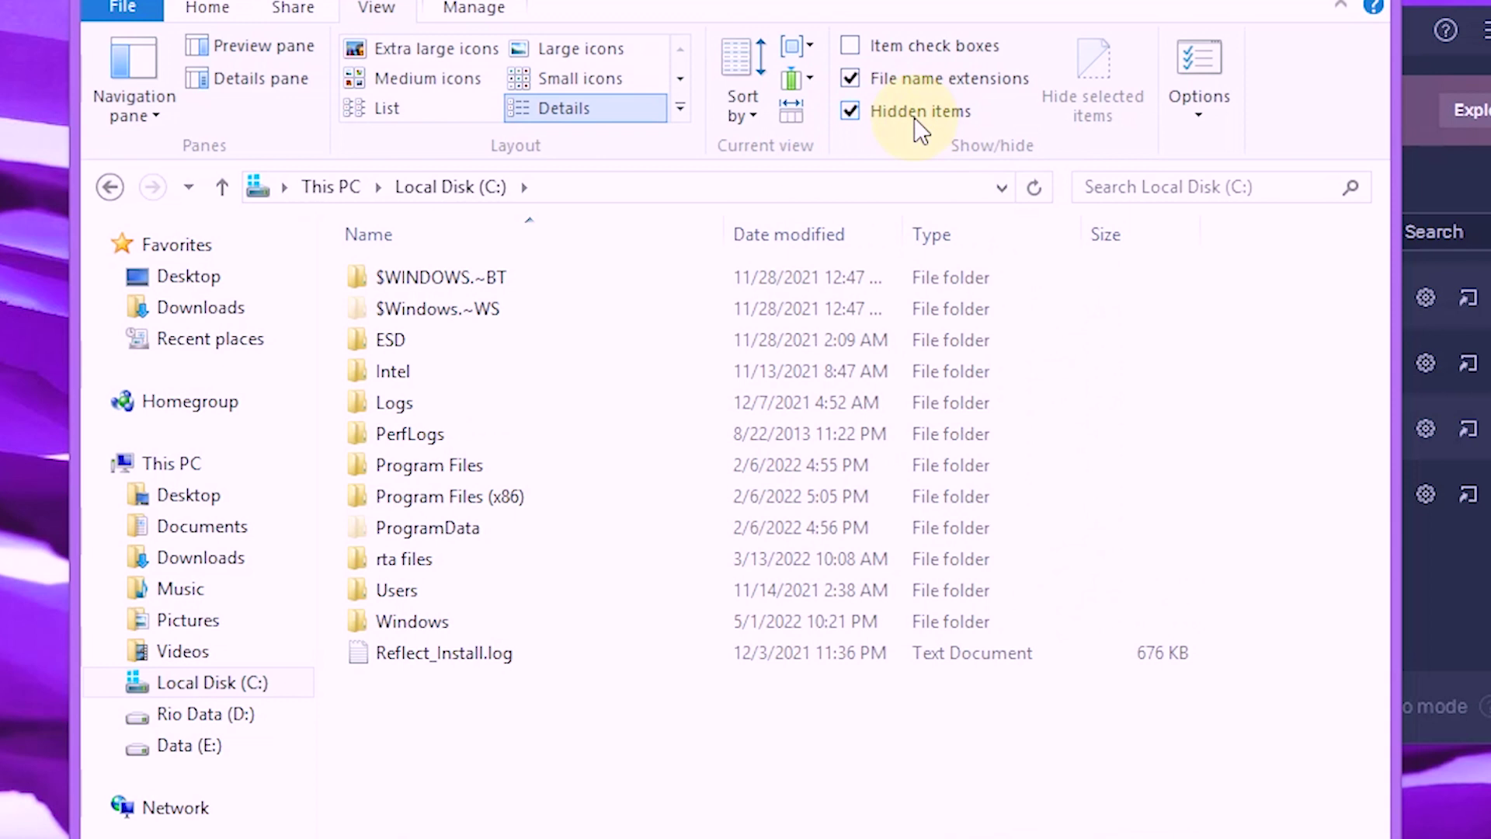
# Open the ProgramData folder and go into its BlueStacks_nxt subfolder.
pyautogui.click(476, 527)
pyautogui.doubleClick(460, 526)
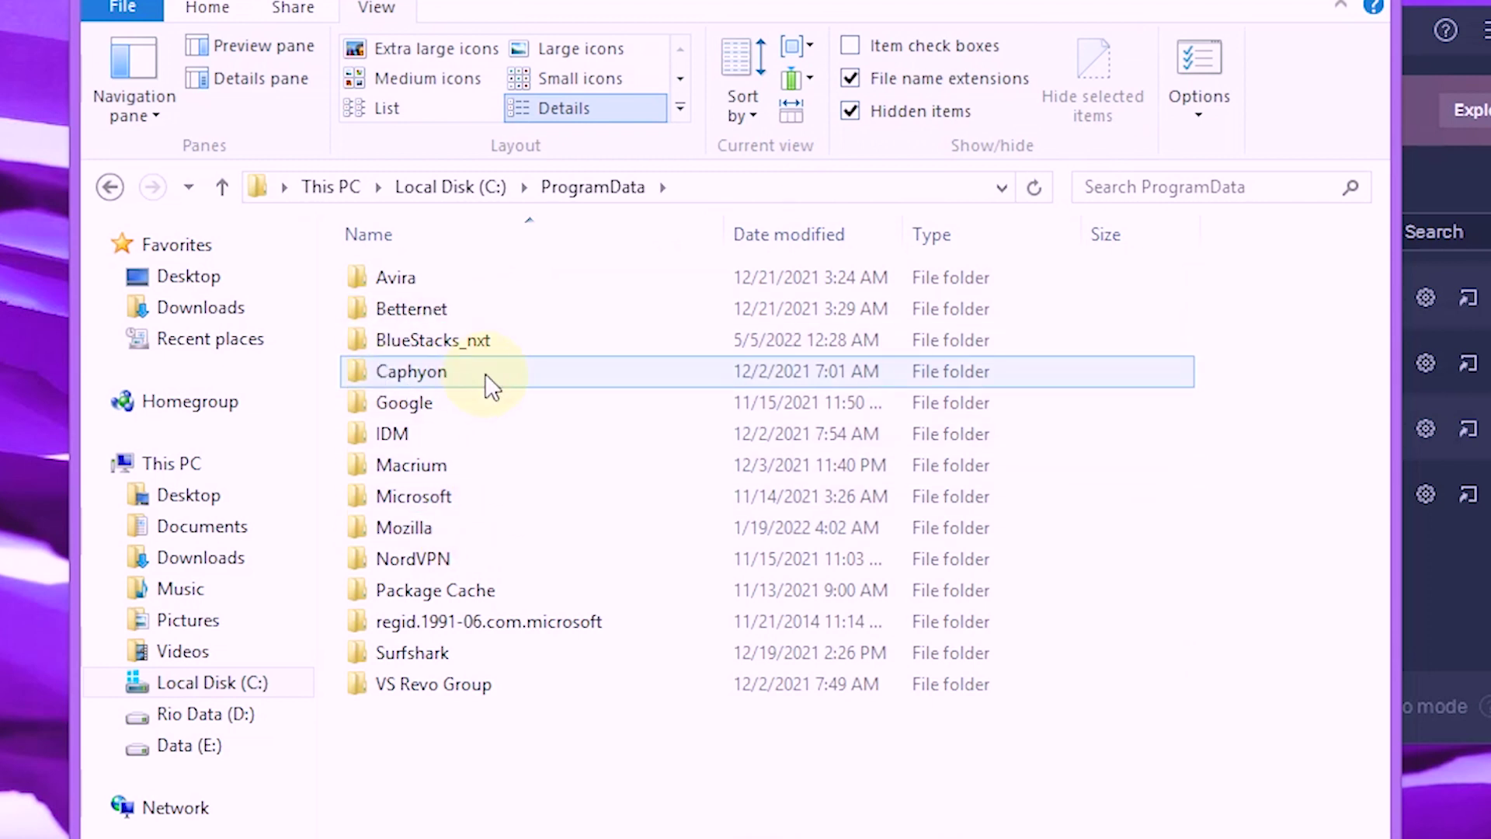
pyautogui.moveTo(474, 334)
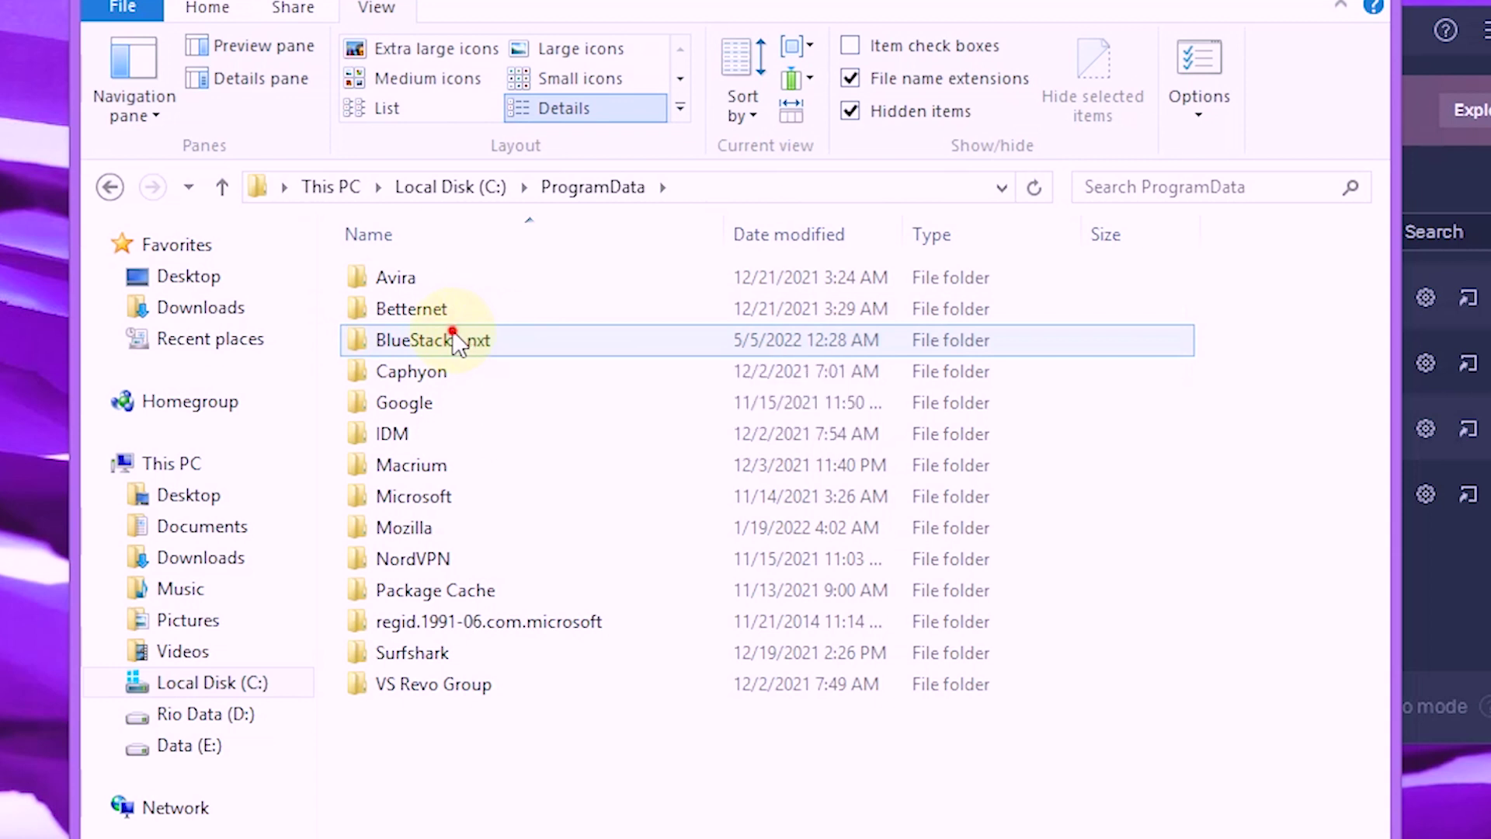
pyautogui.doubleClick(454, 338)
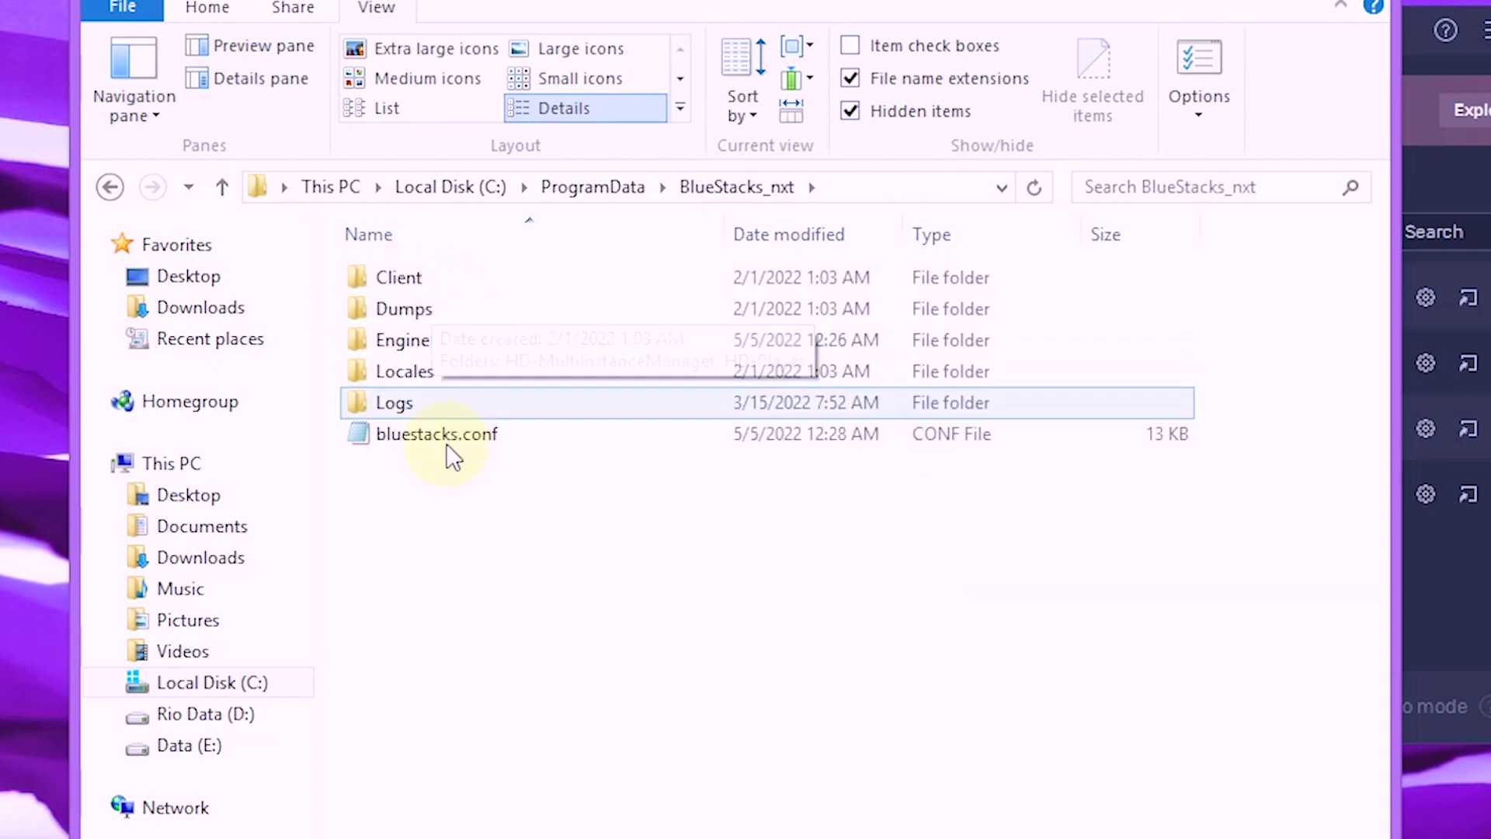
# Open the bluestacks.conf file with Notepad.
pyautogui.moveTo(397, 444)
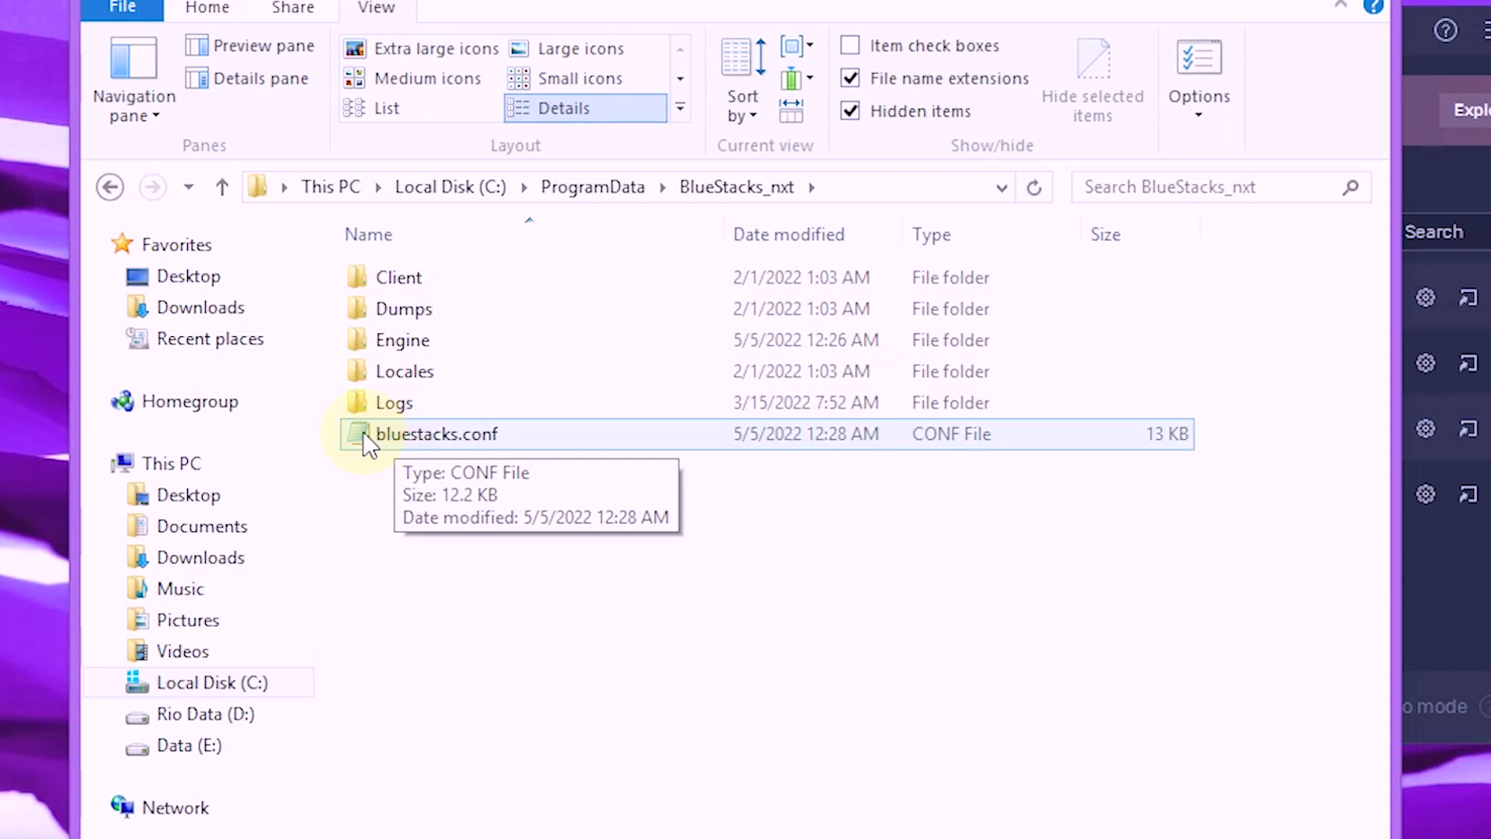
pyautogui.rightClick(386, 436)
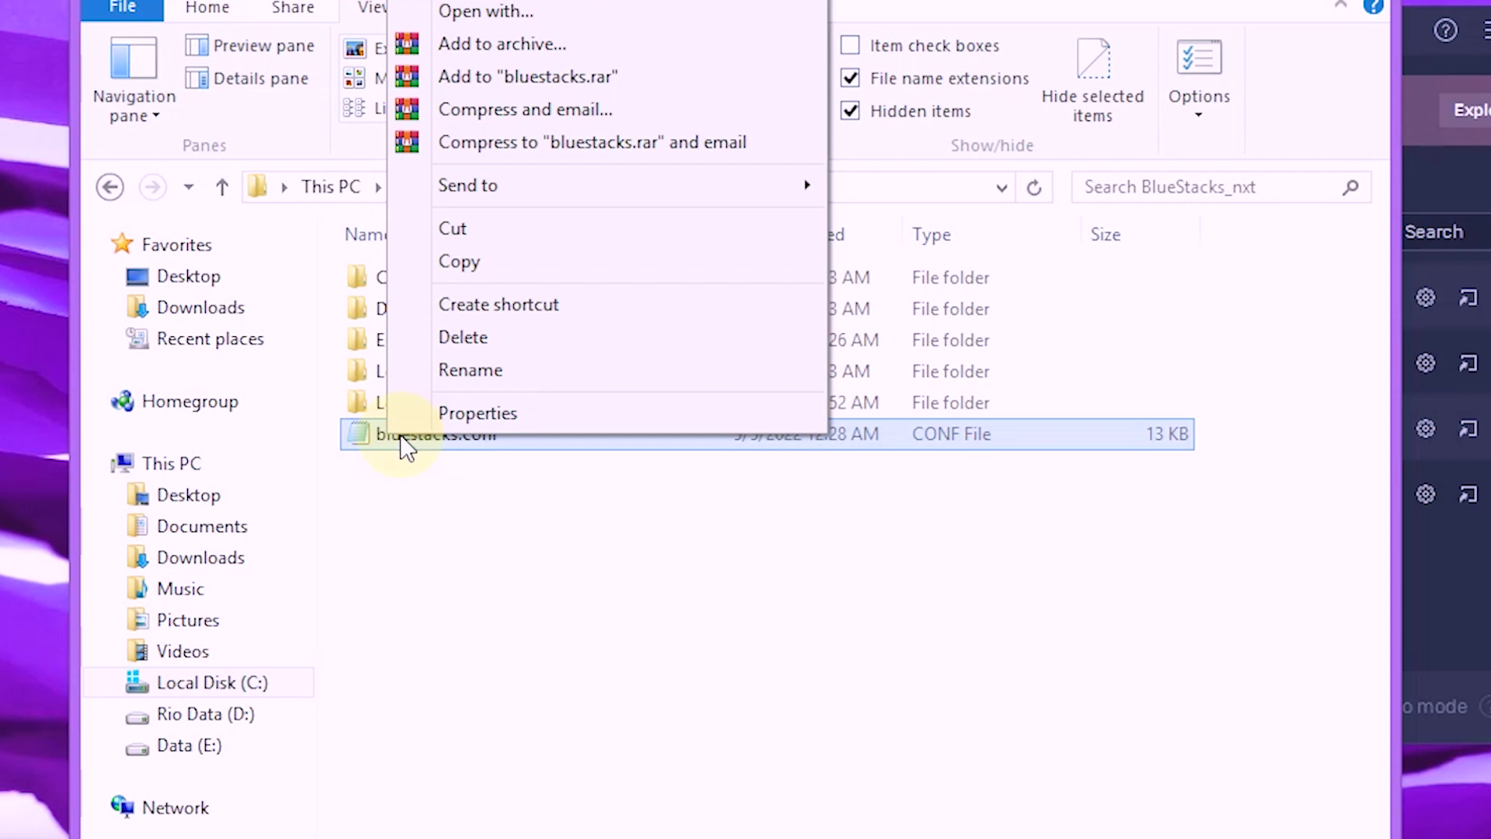
pyautogui.click(493, 15)
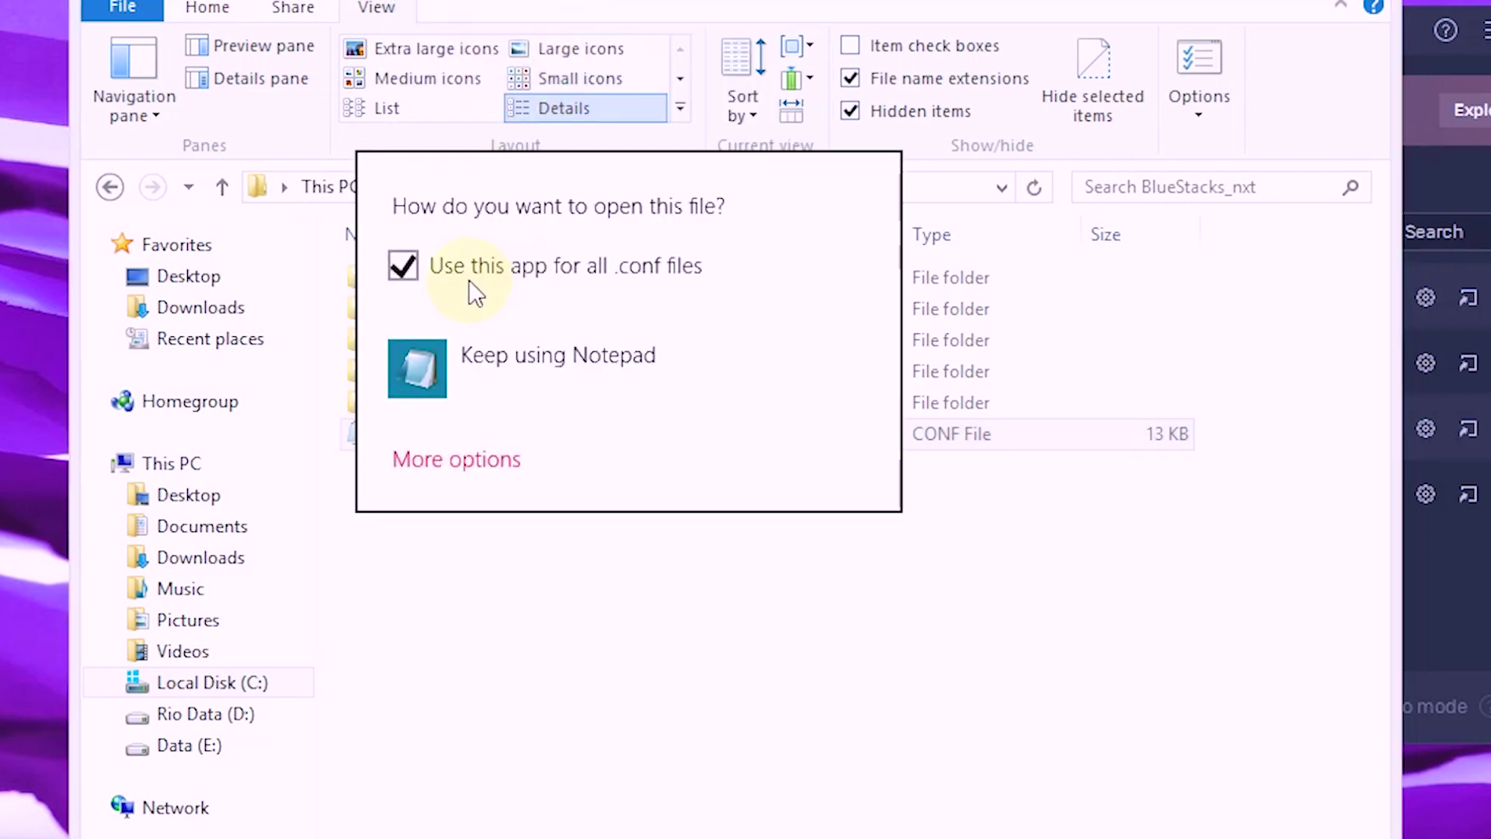
pyautogui.click(509, 357)
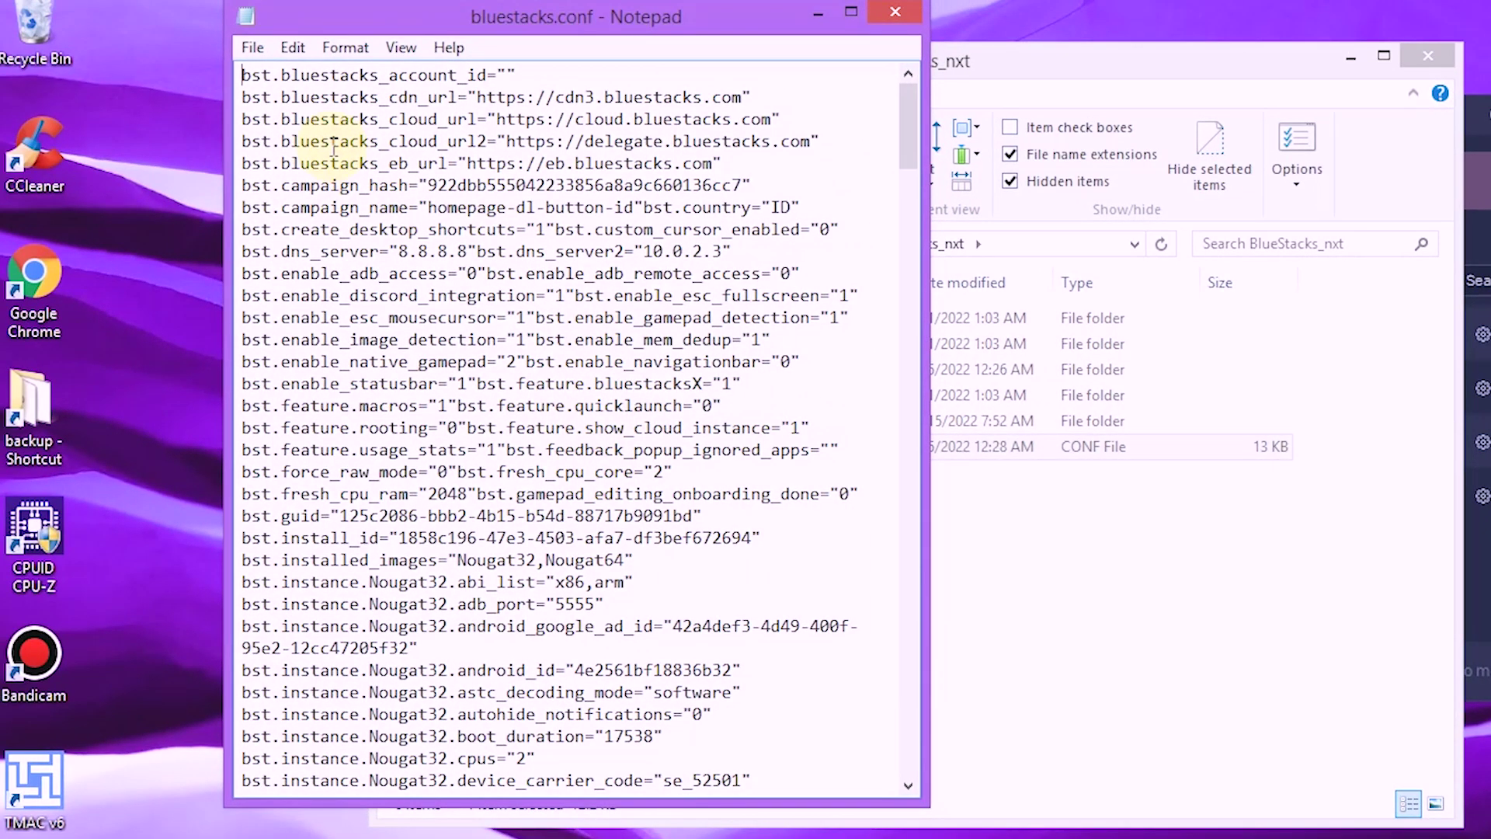
# Turn word wrap off and back on for the bluestacks.conf text.
pyautogui.click(402, 50)
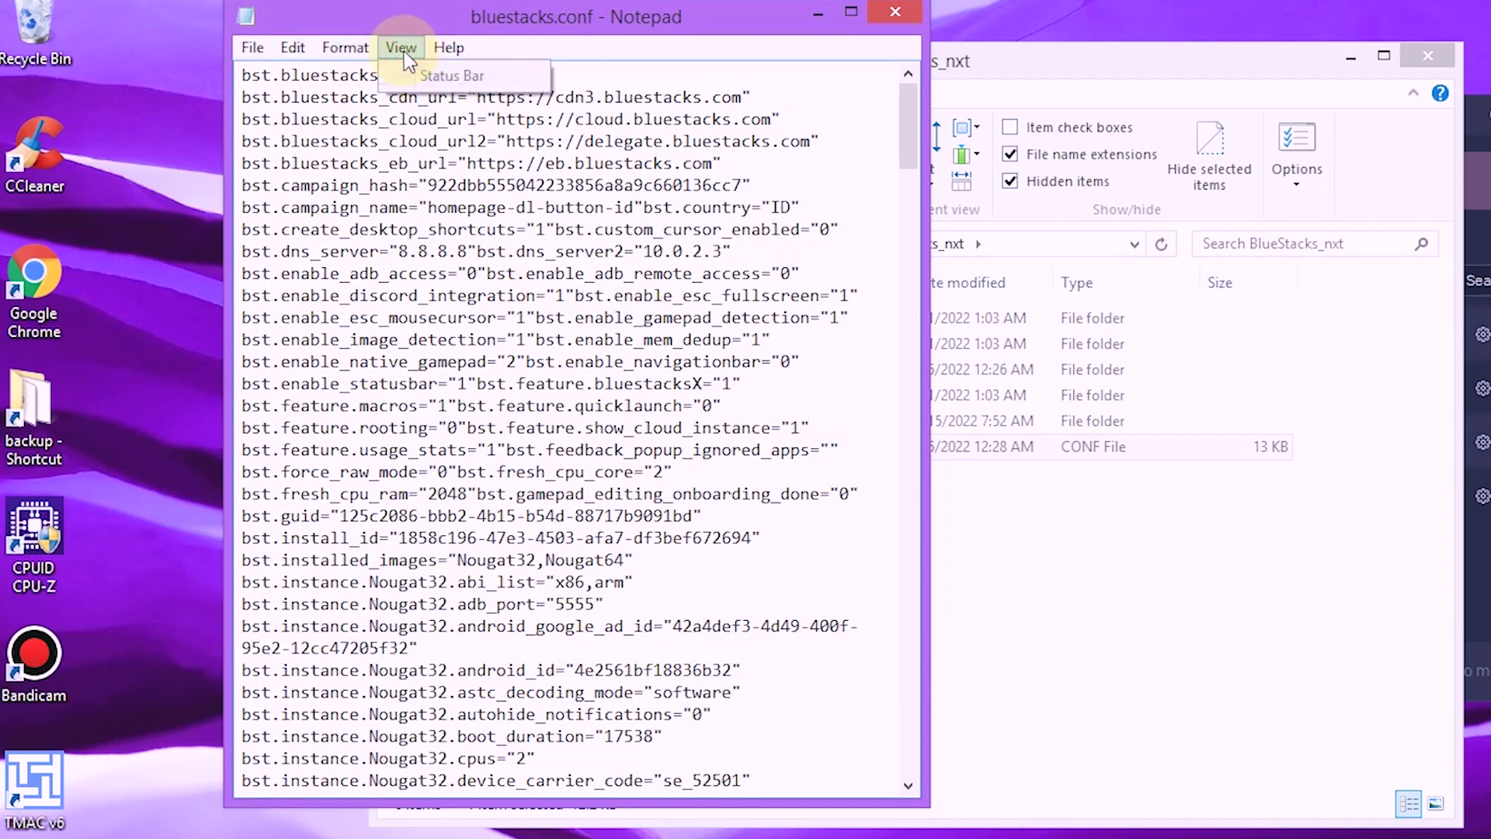
pyautogui.click(355, 49)
pyautogui.click(355, 49)
pyautogui.click(347, 49)
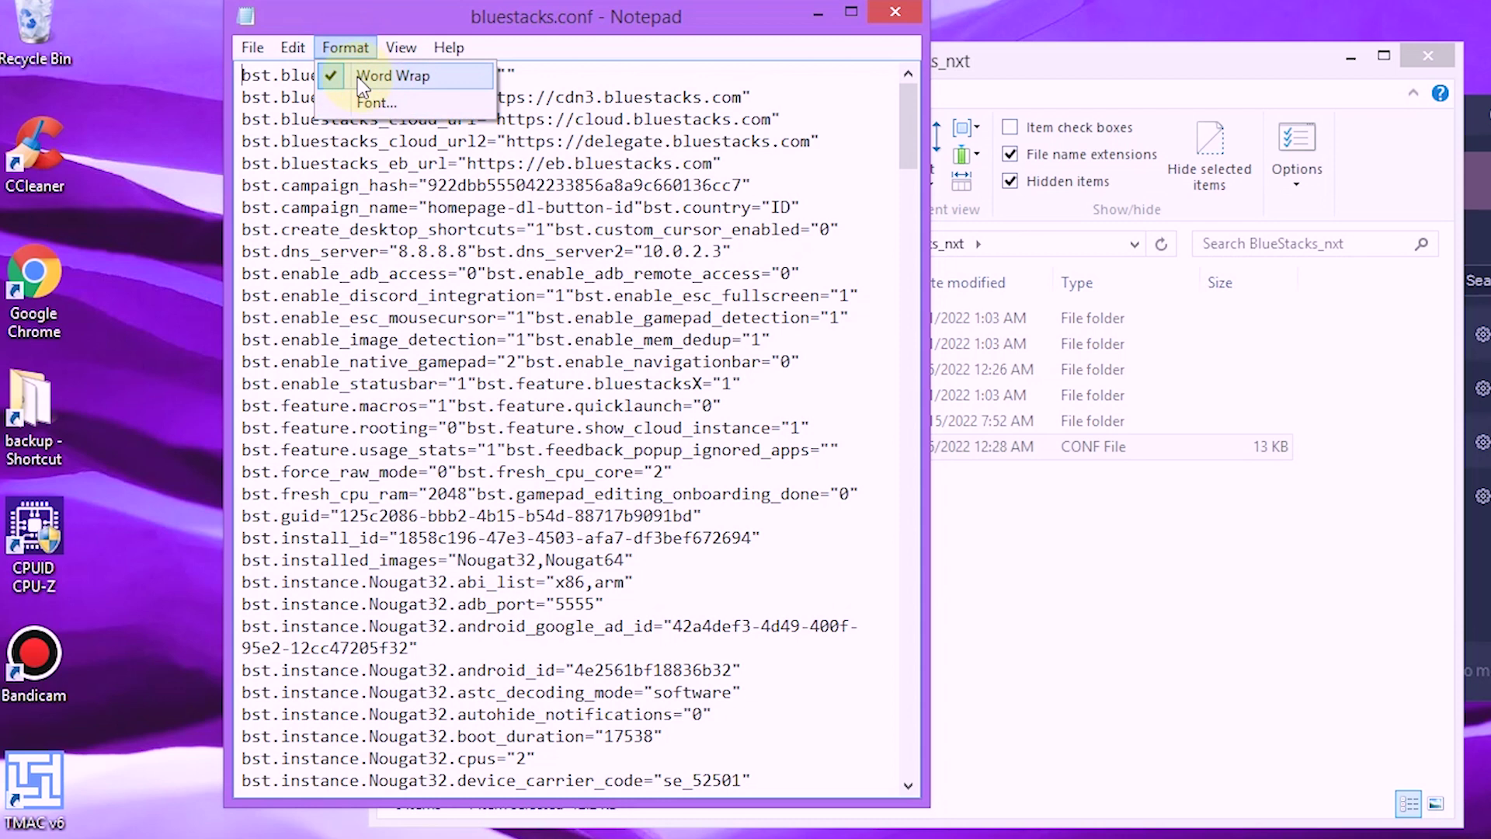
pyautogui.click(364, 76)
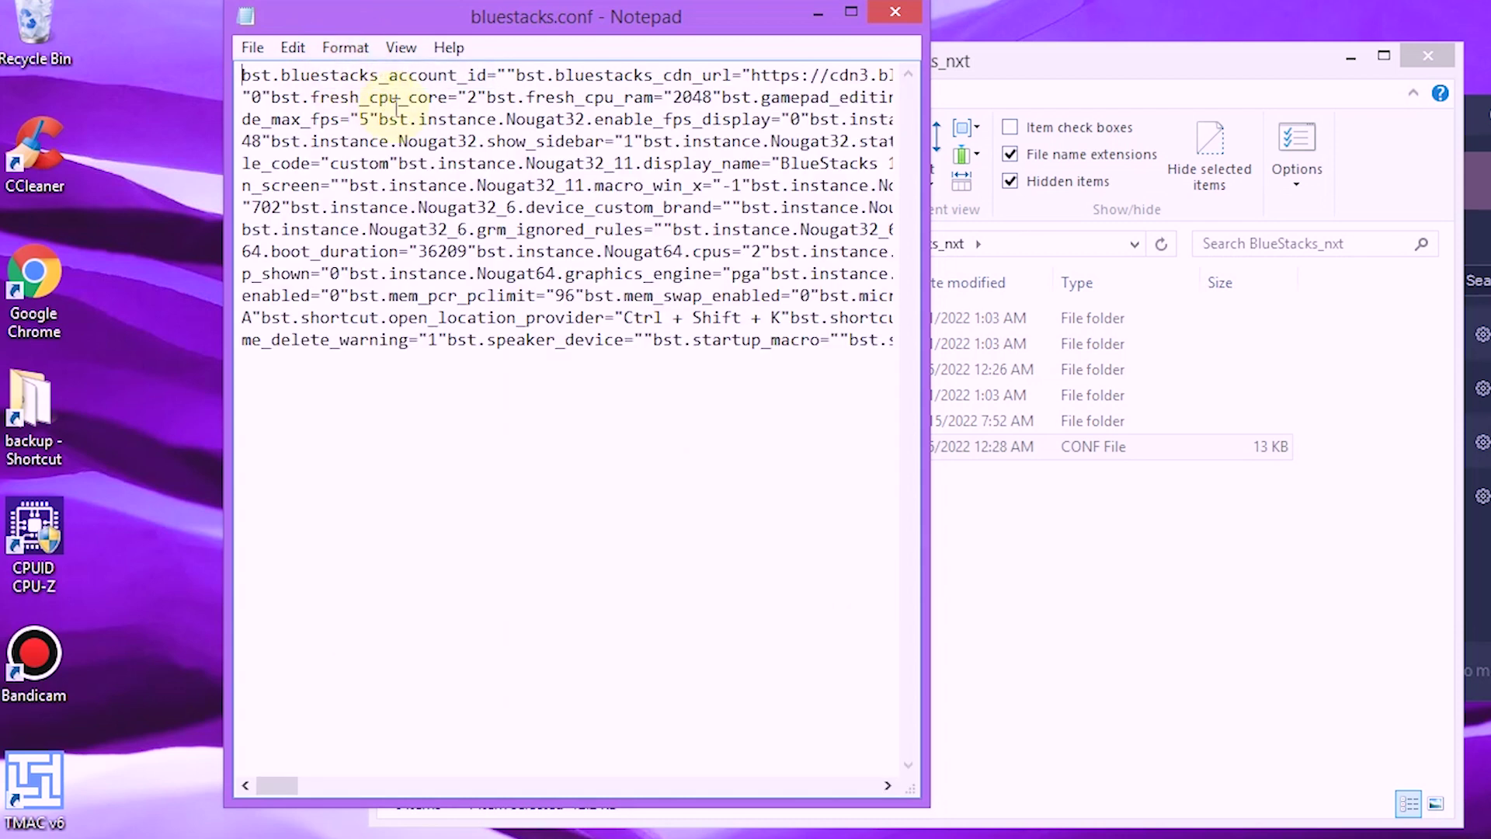
pyautogui.click(345, 49)
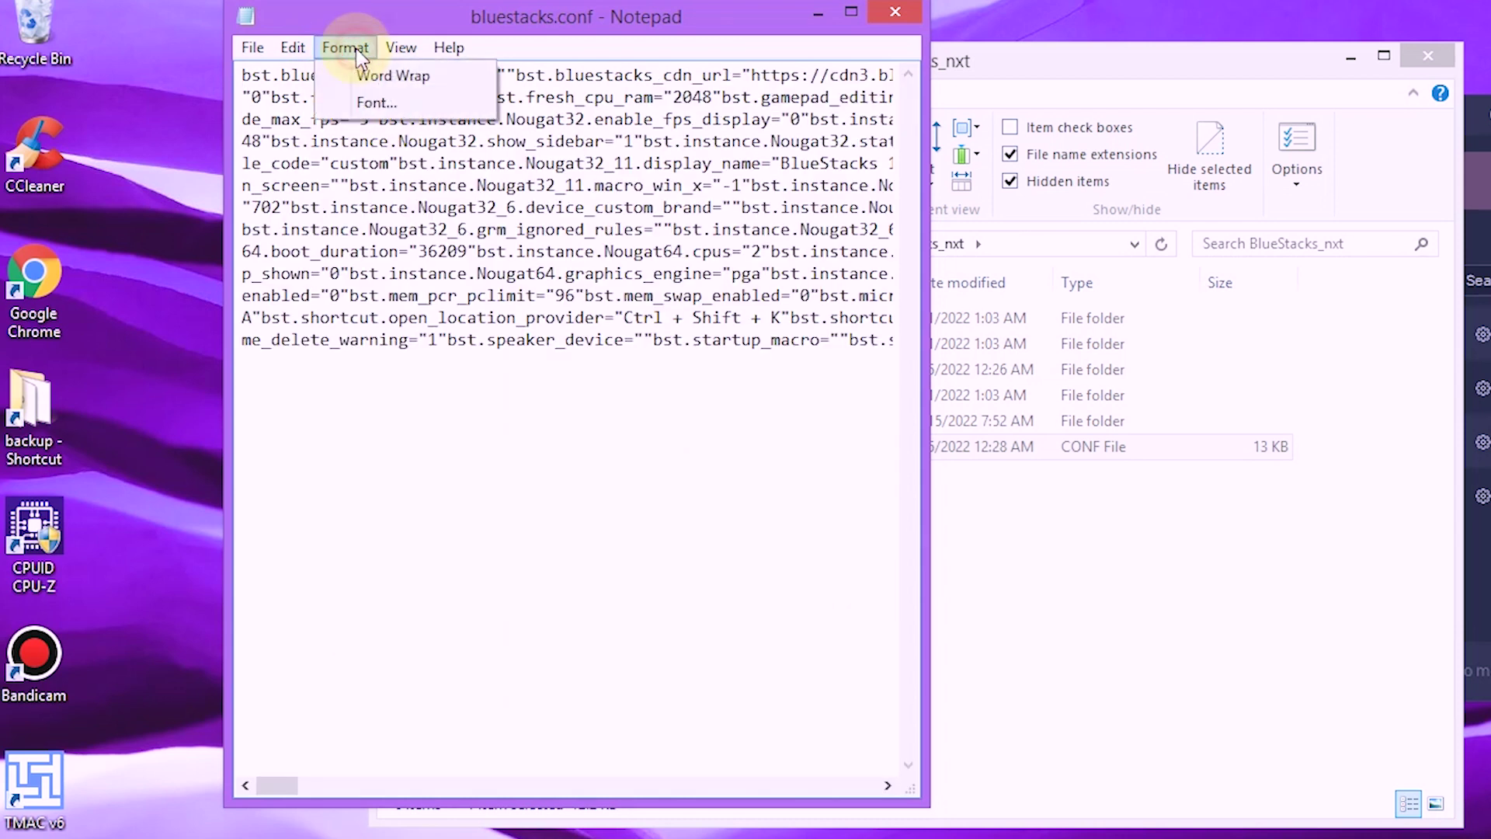
pyautogui.click(340, 76)
pyautogui.click(379, 141)
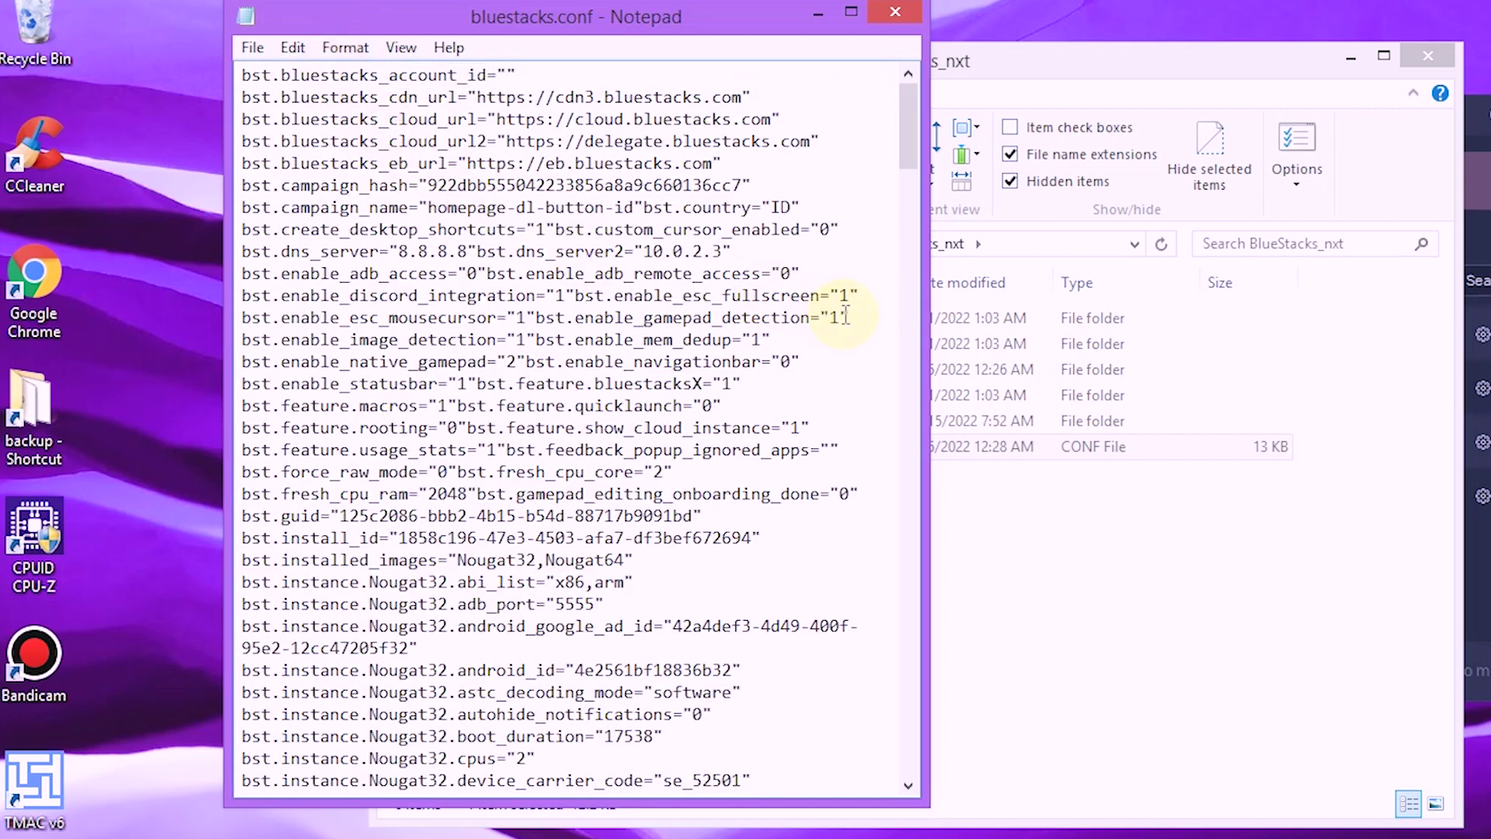
# Widen the Notepad window slightly and search bluestacks.conf for "root".
pyautogui.moveTo(925, 390)
pyautogui.mouseDown()
pyautogui.moveTo(1243, 403)
pyautogui.moveTo(944, 404)
pyautogui.mouseUp()
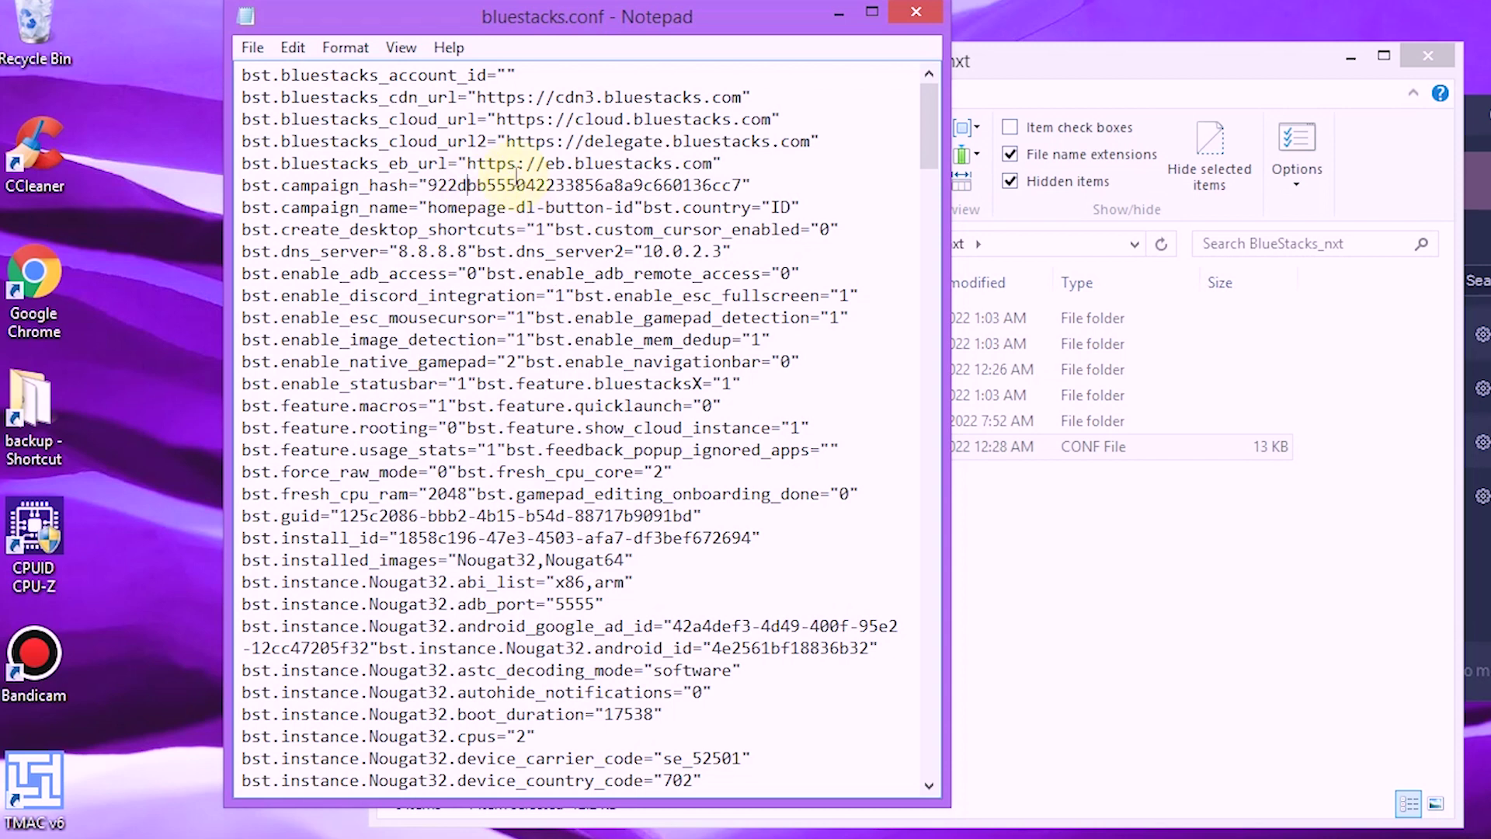
pyautogui.hotkey('ctrl', 'f')
pyautogui.write('root')
pyautogui.press('Return')
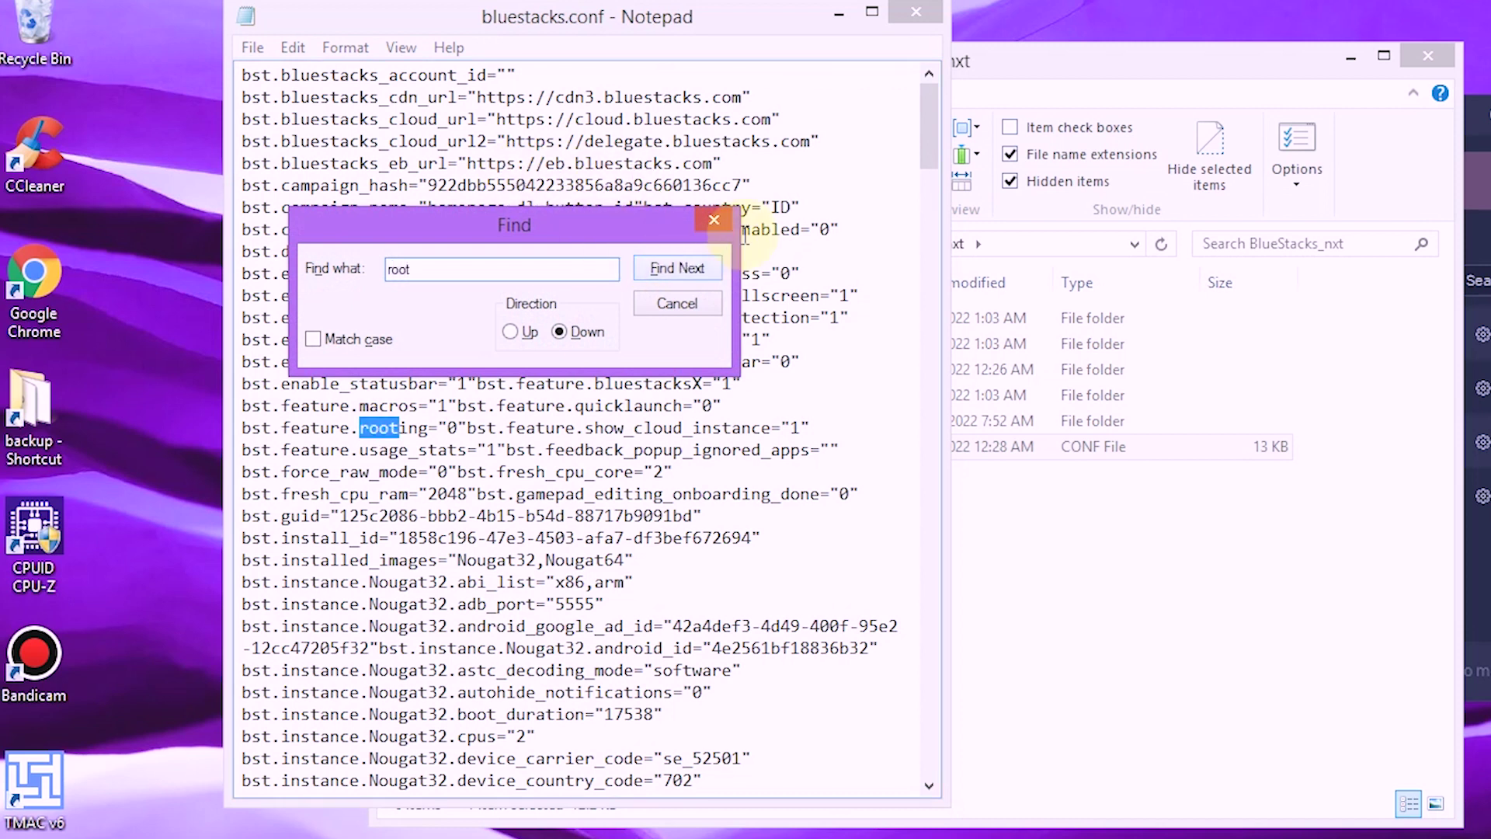
# Close the search and set bst.feature.rooting to "1" in bluestacks.conf.
pyautogui.click(713, 221)
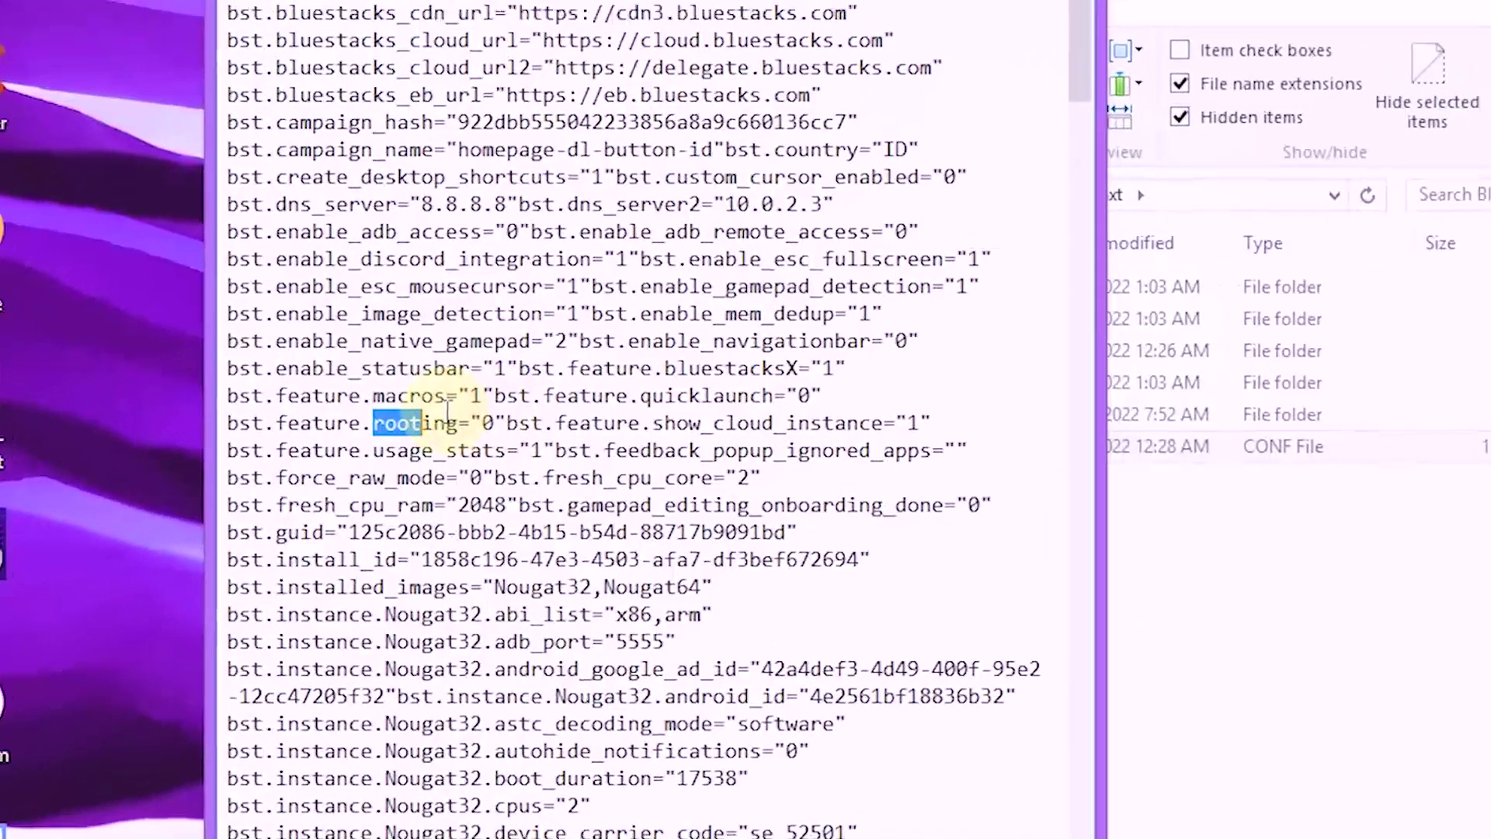
pyautogui.click(418, 419)
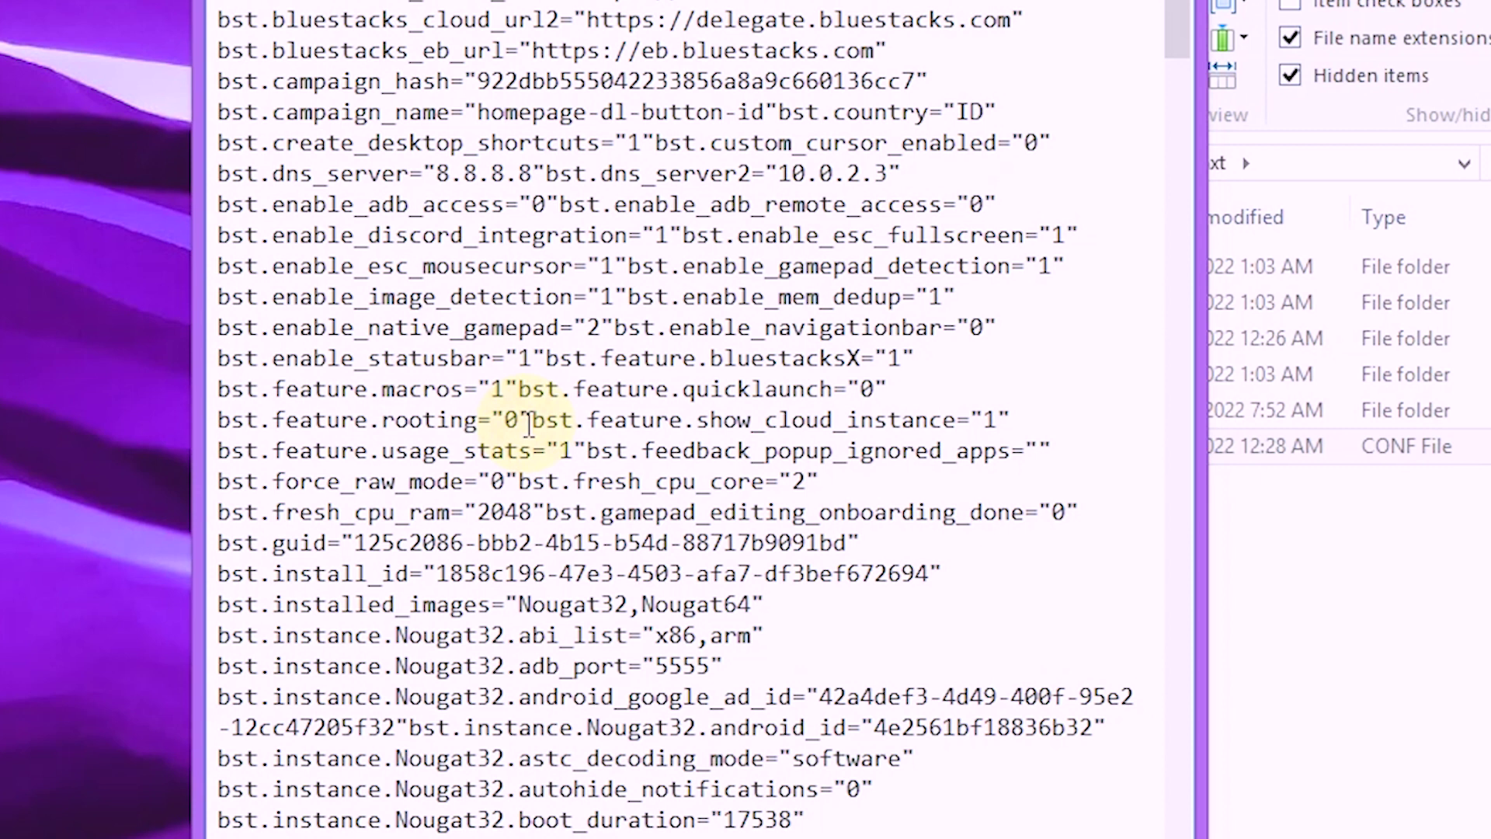
pyautogui.doubleClick(506, 419)
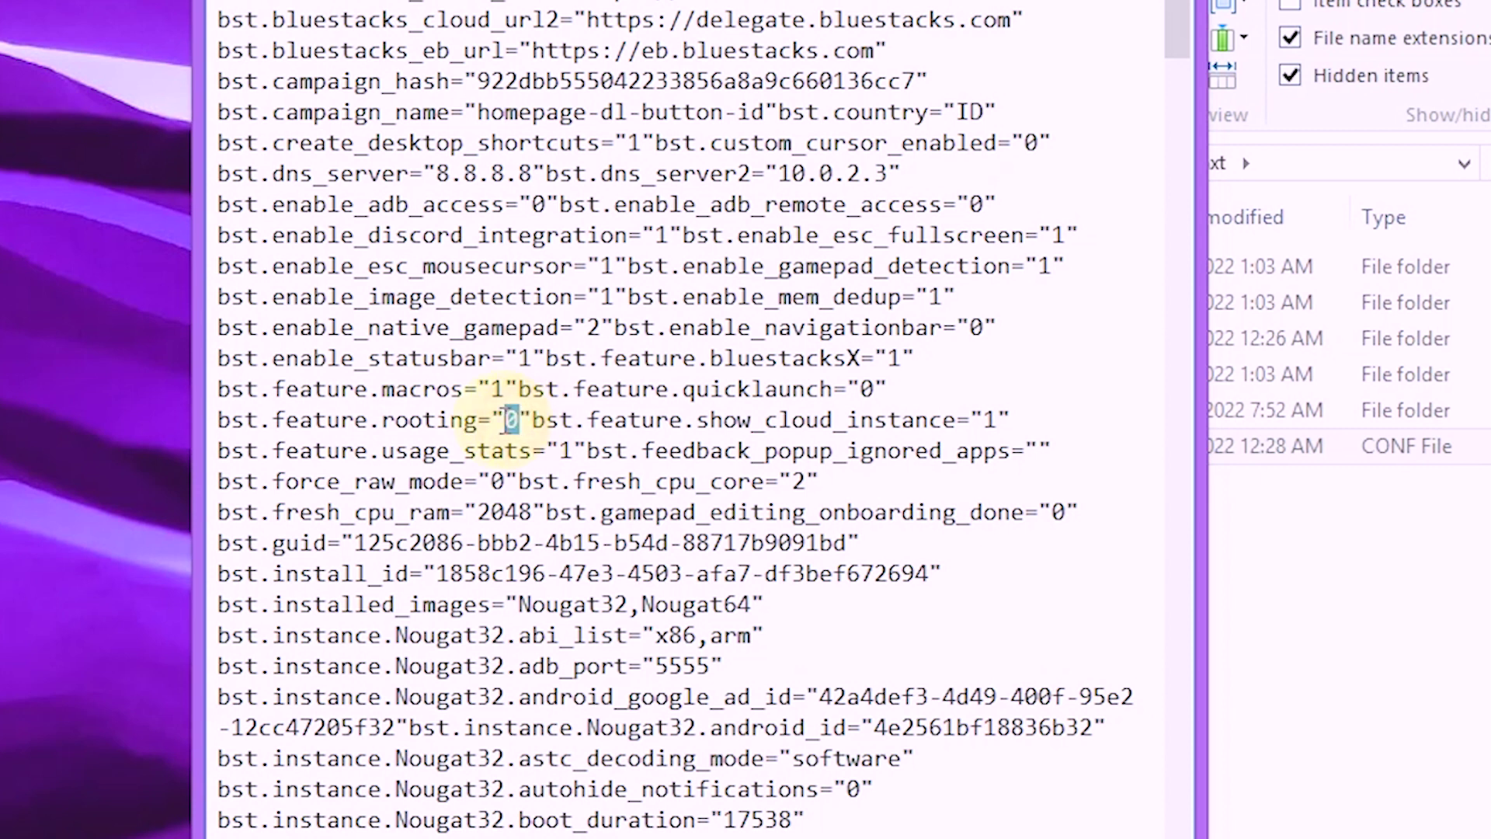
pyautogui.write('1')
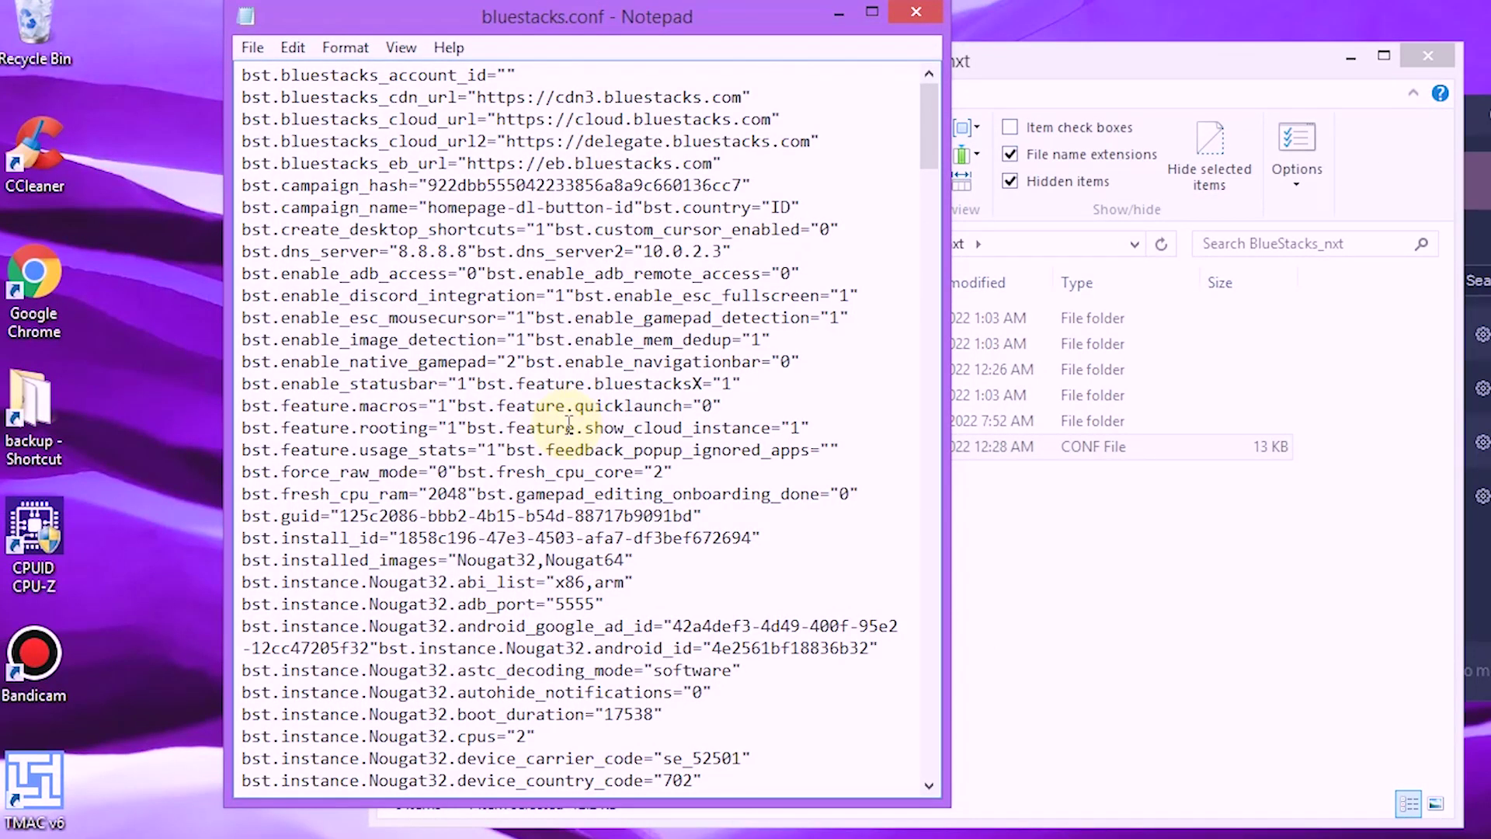
# Bring up the BlueStacks multi-instance manager for reference and search bluestacks.conf for "bluestacks".
pyautogui.click(297, 831)
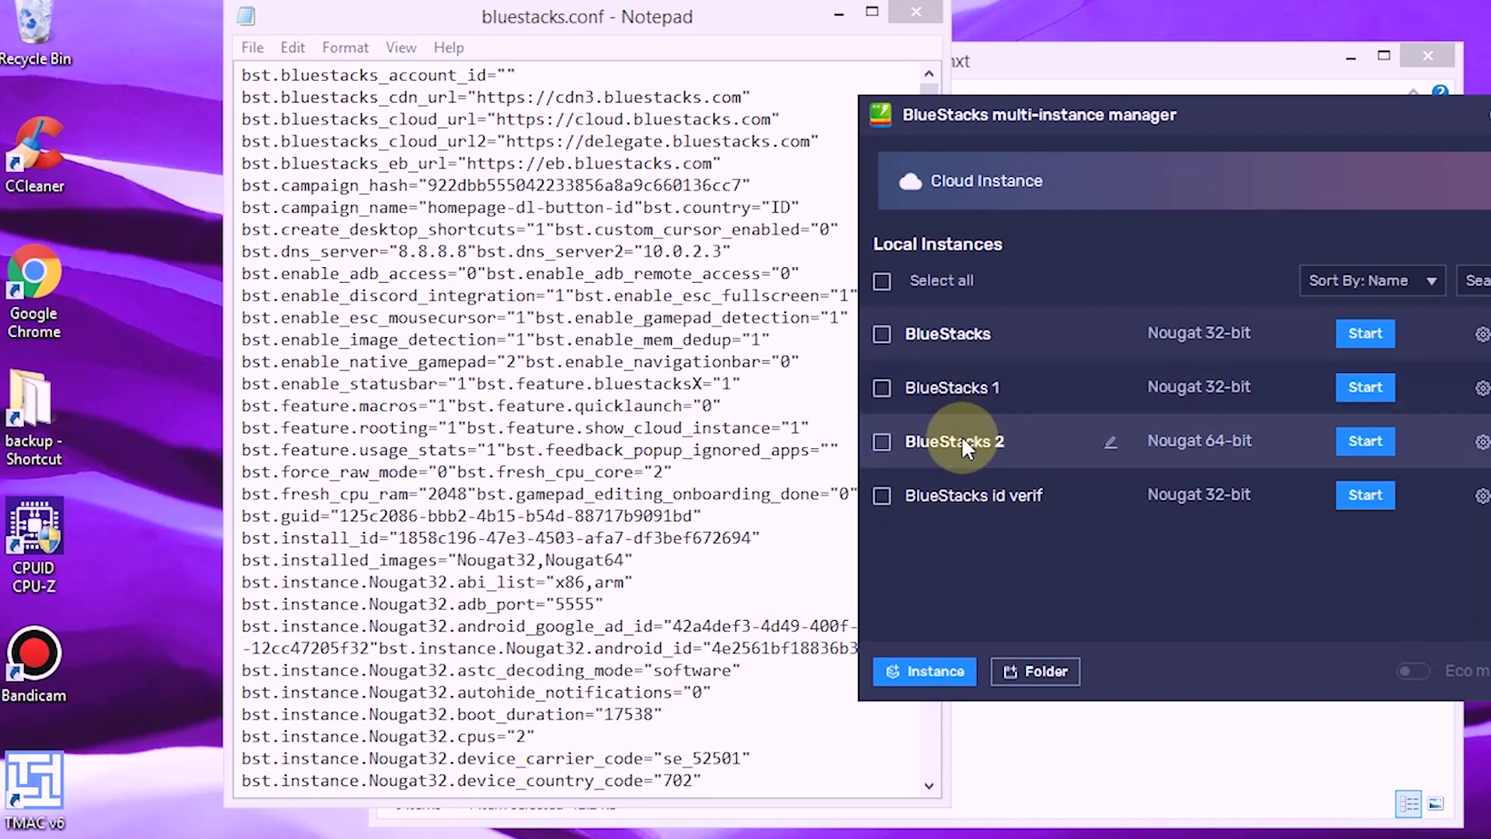
pyautogui.click(669, 433)
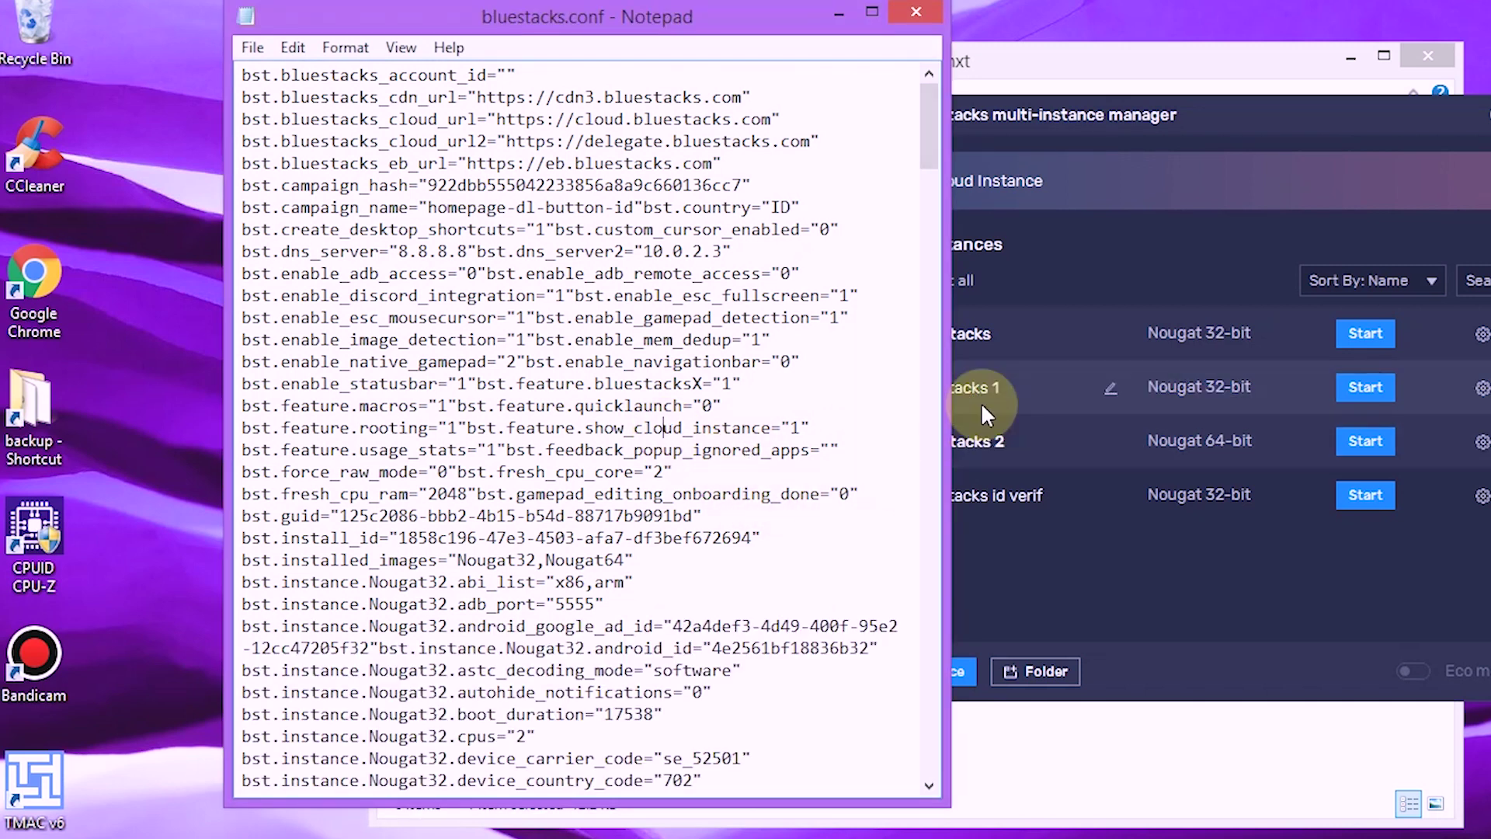
pyautogui.hotkey('ctrl', 'f')
pyautogui.write('bluestacks')
pyautogui.click(670, 266)
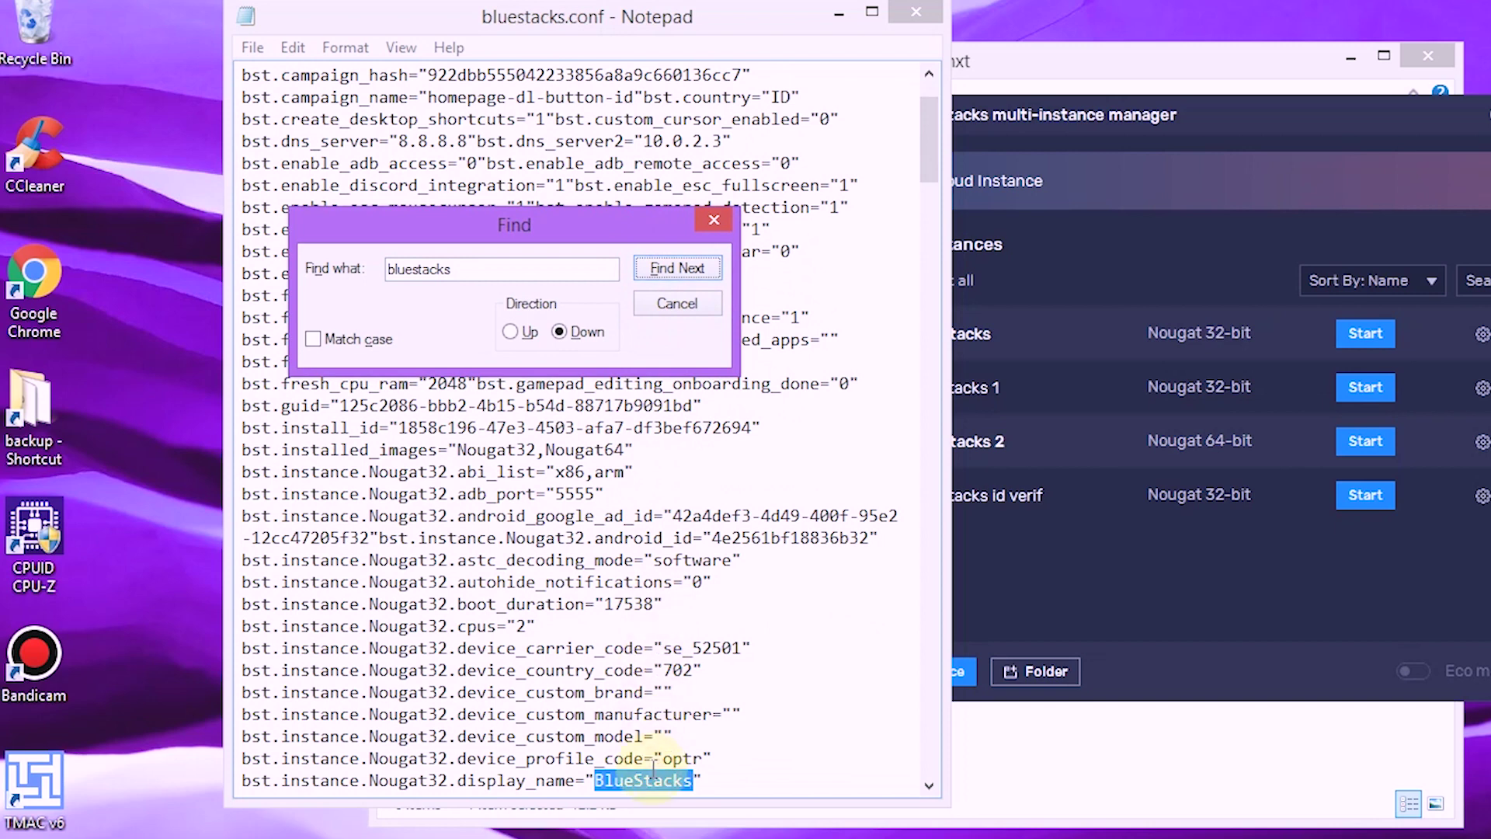
# Place the Notepad window beside the multi-instance manager and find the BlueStacks 1 display name entry in bluestacks.conf.
pyautogui.click(1035, 250)
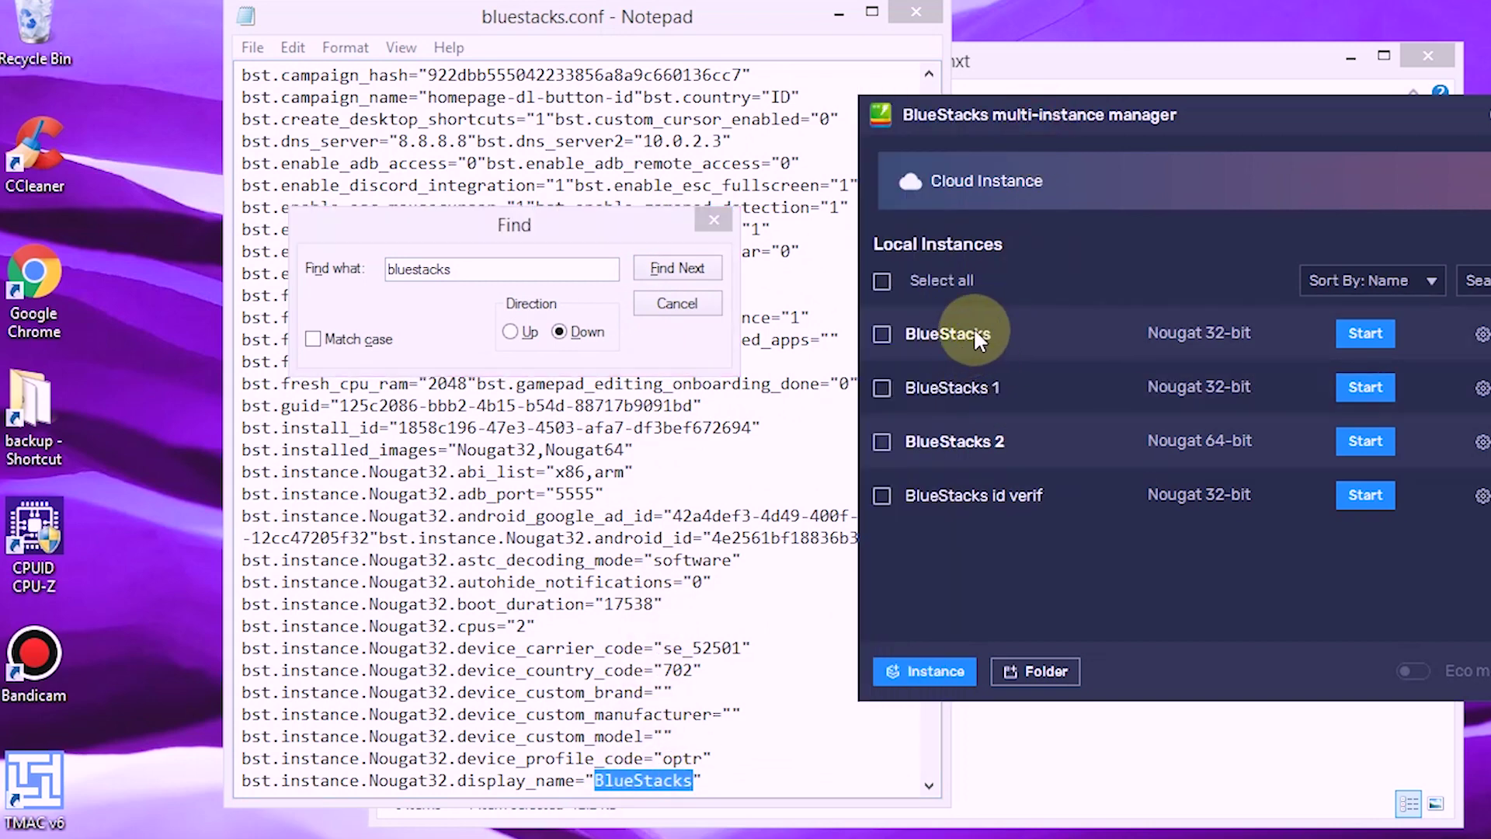
pyautogui.moveTo(632, 14); pyautogui.dragTo(538, 6)
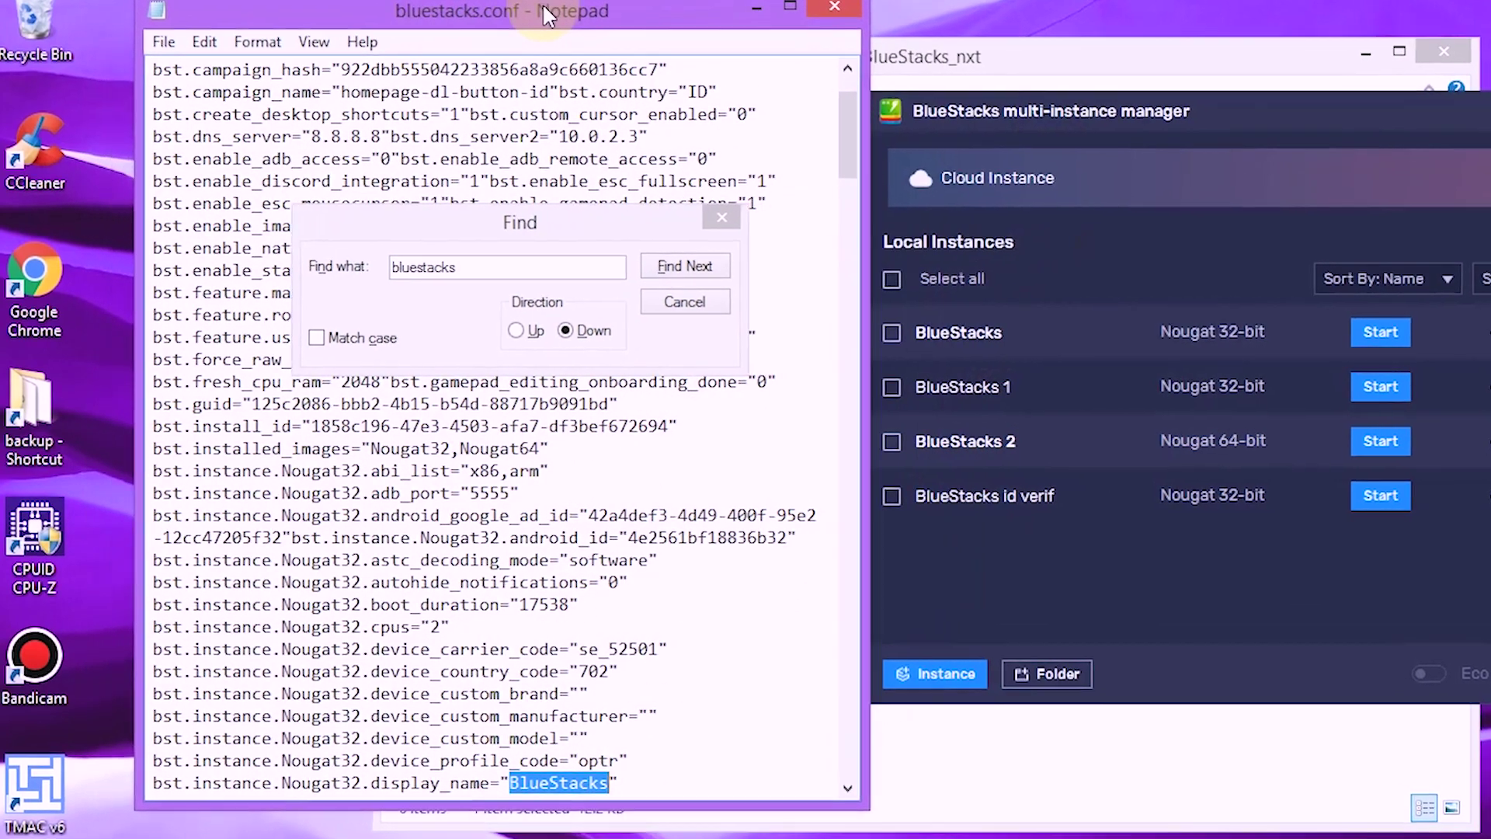
pyautogui.click(687, 266)
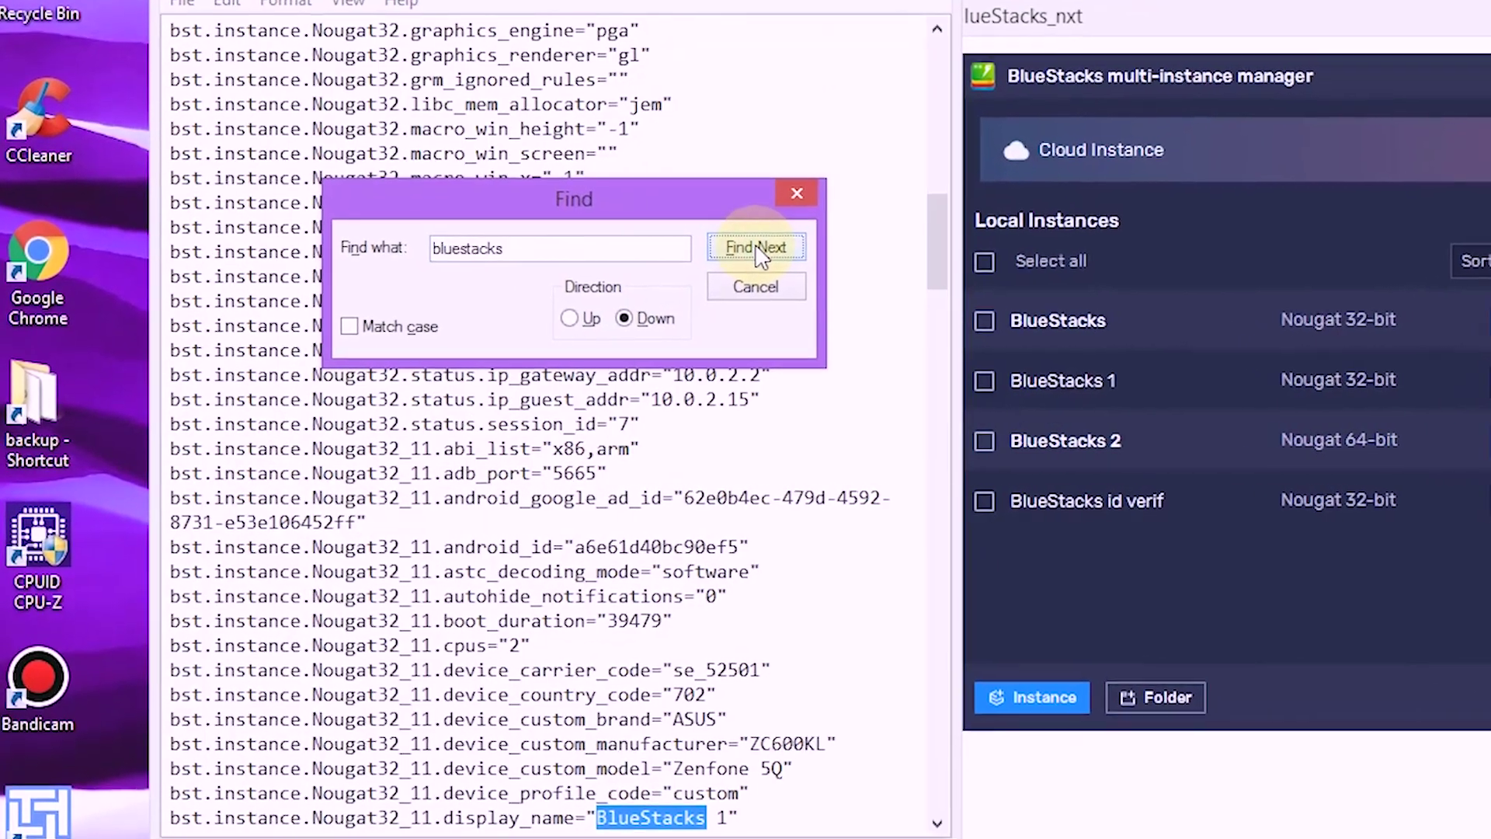
pyautogui.click(657, 817)
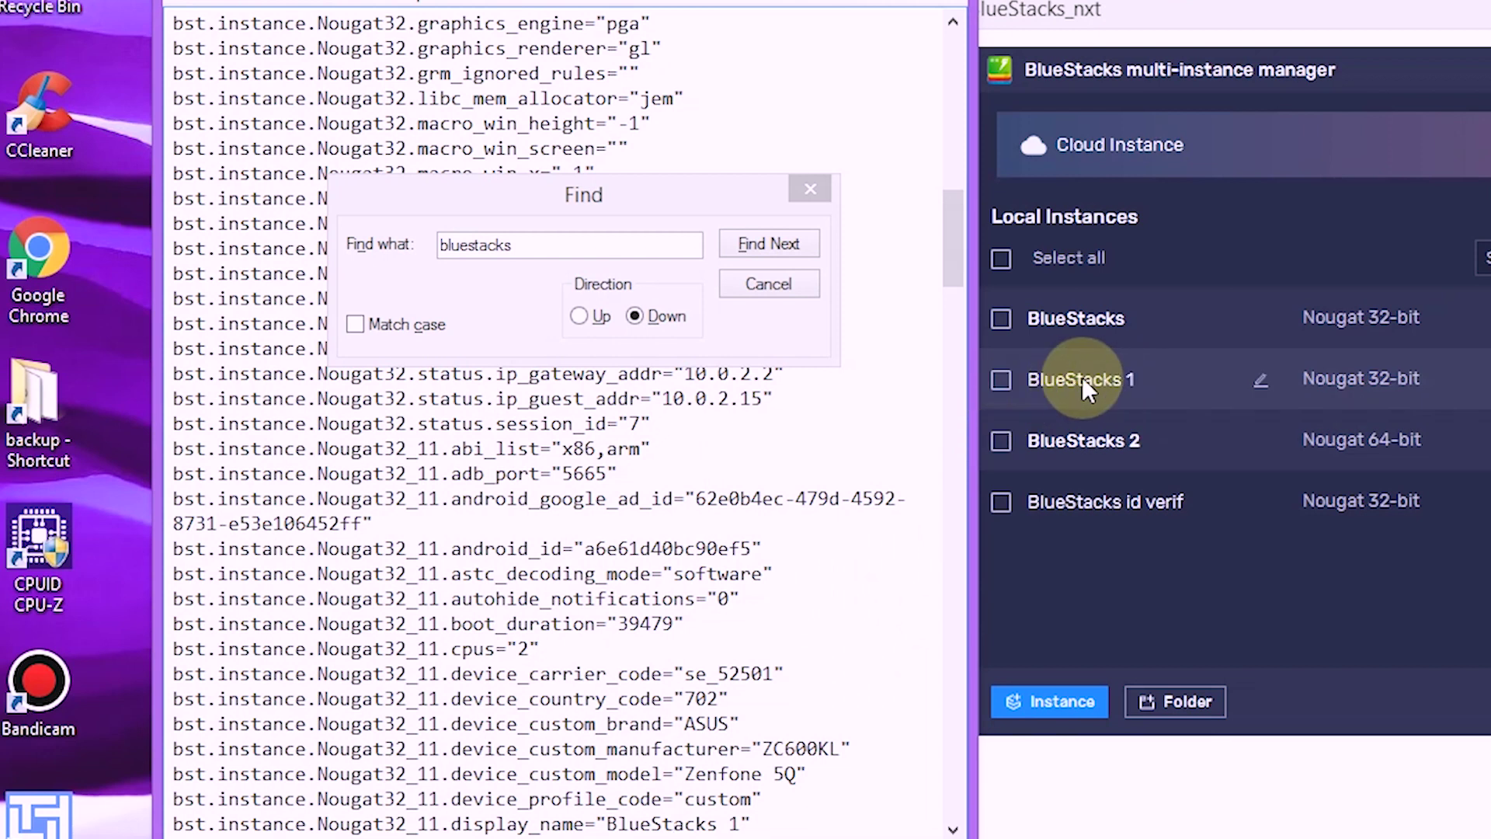
pyautogui.click(813, 190)
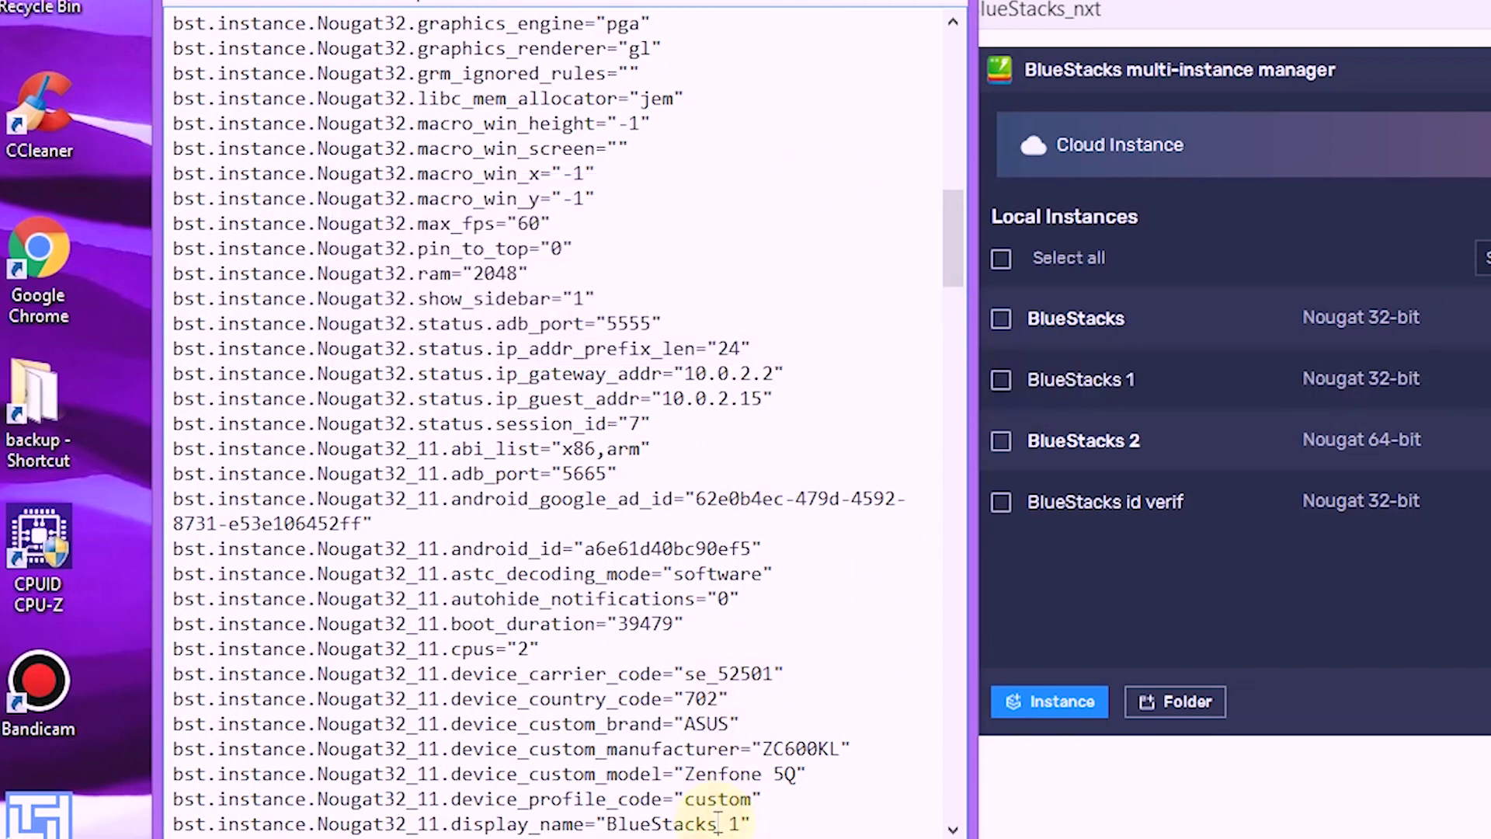
# Set bst.instance.Nougat32_11.enable_root_access to "1" for the BlueStacks 1 instance.
pyautogui.scroll(-2, 718, 800)
pyautogui.scroll(-2, 718, 784)
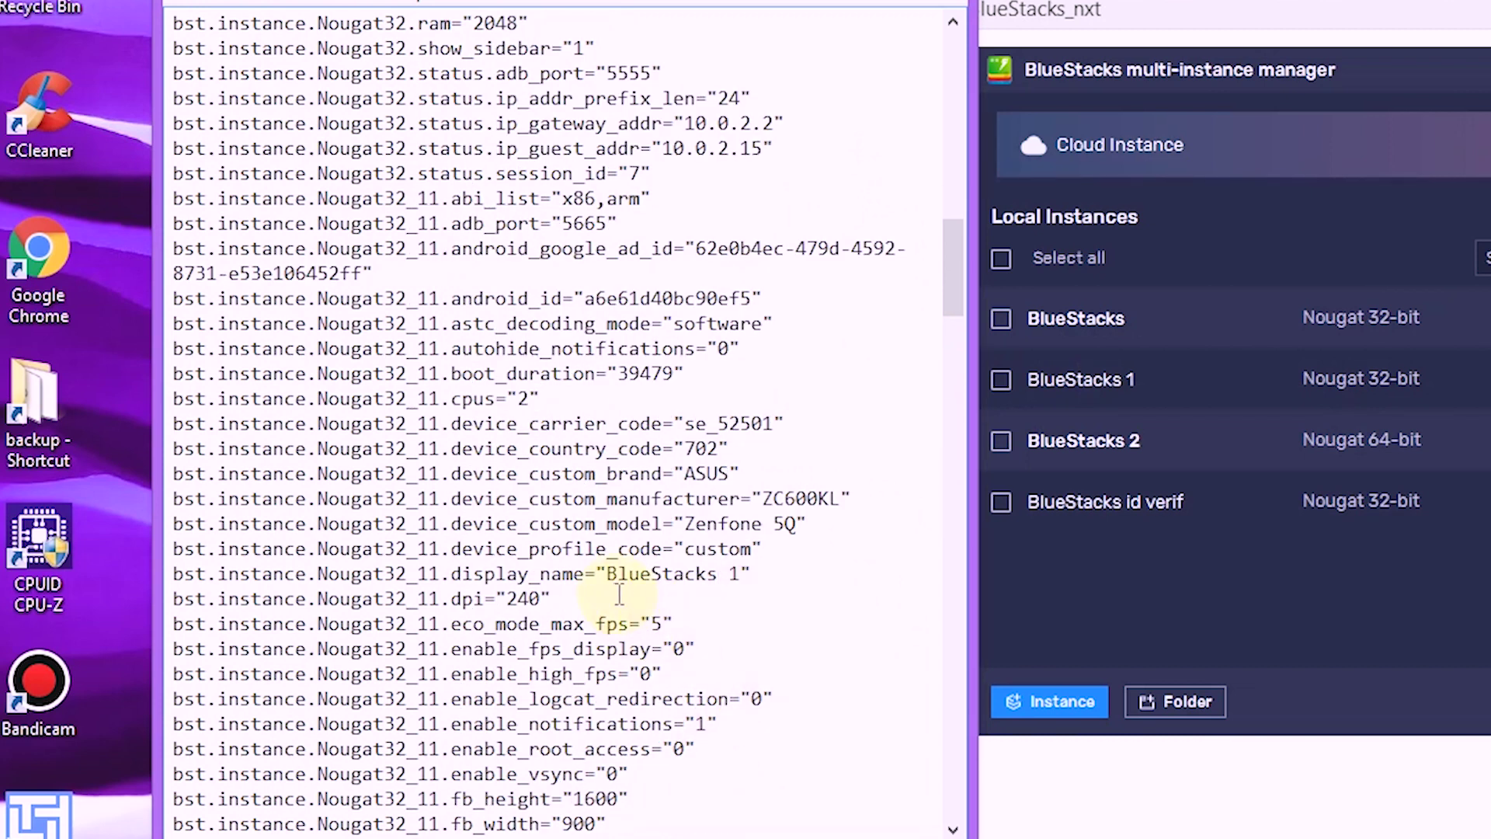
pyautogui.click(527, 748)
pyautogui.moveTo(566, 748); pyautogui.dragTo(696, 749)
pyautogui.click(683, 751)
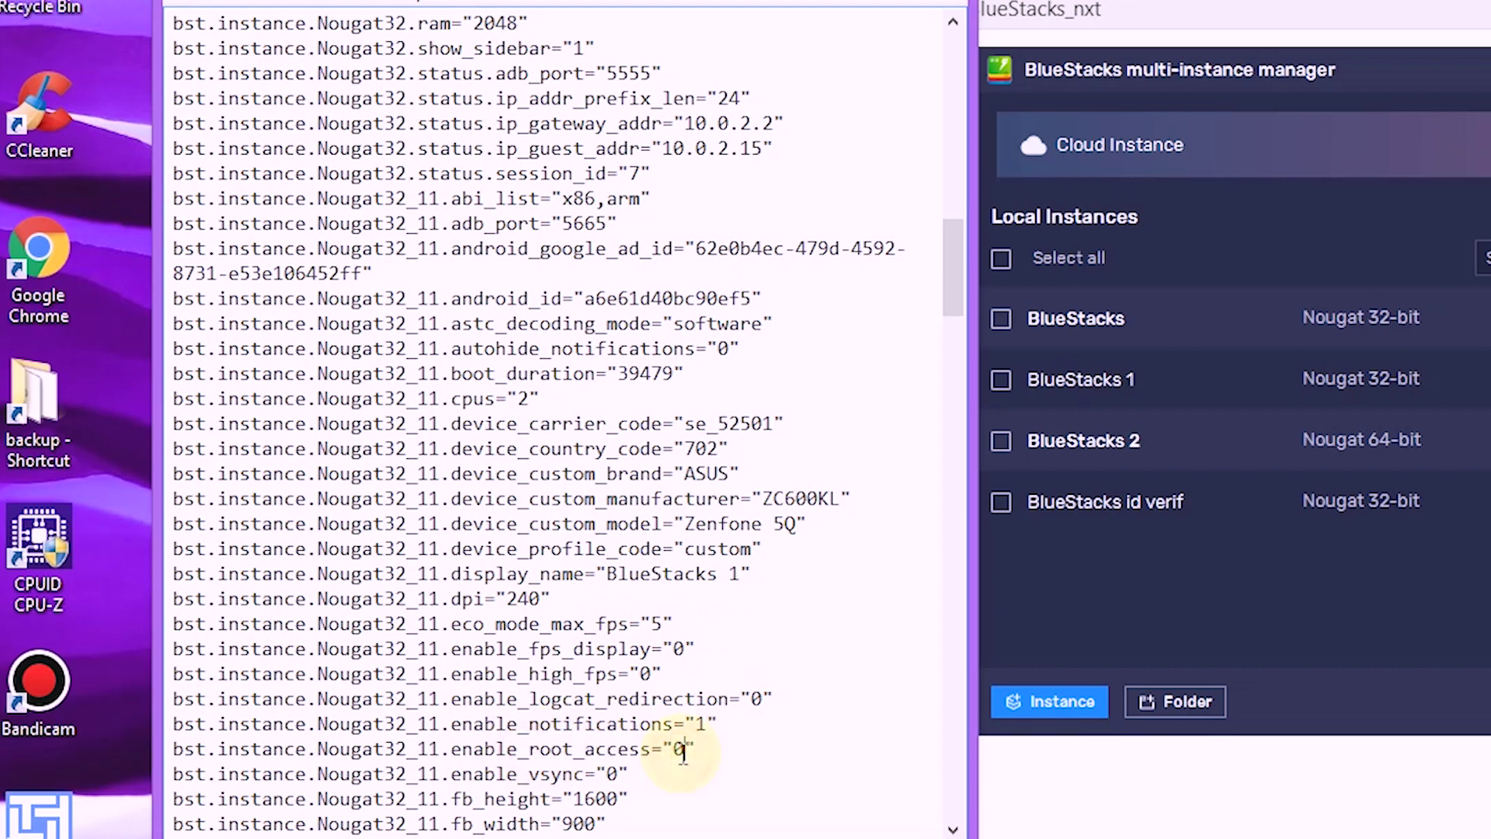
pyautogui.press('BackSpace')
pyautogui.write('1')
# Continue the "bluestacks" search to the BlueStacks 2 display name entry and close the search.
pyautogui.hotkey('ctrl', 'f')
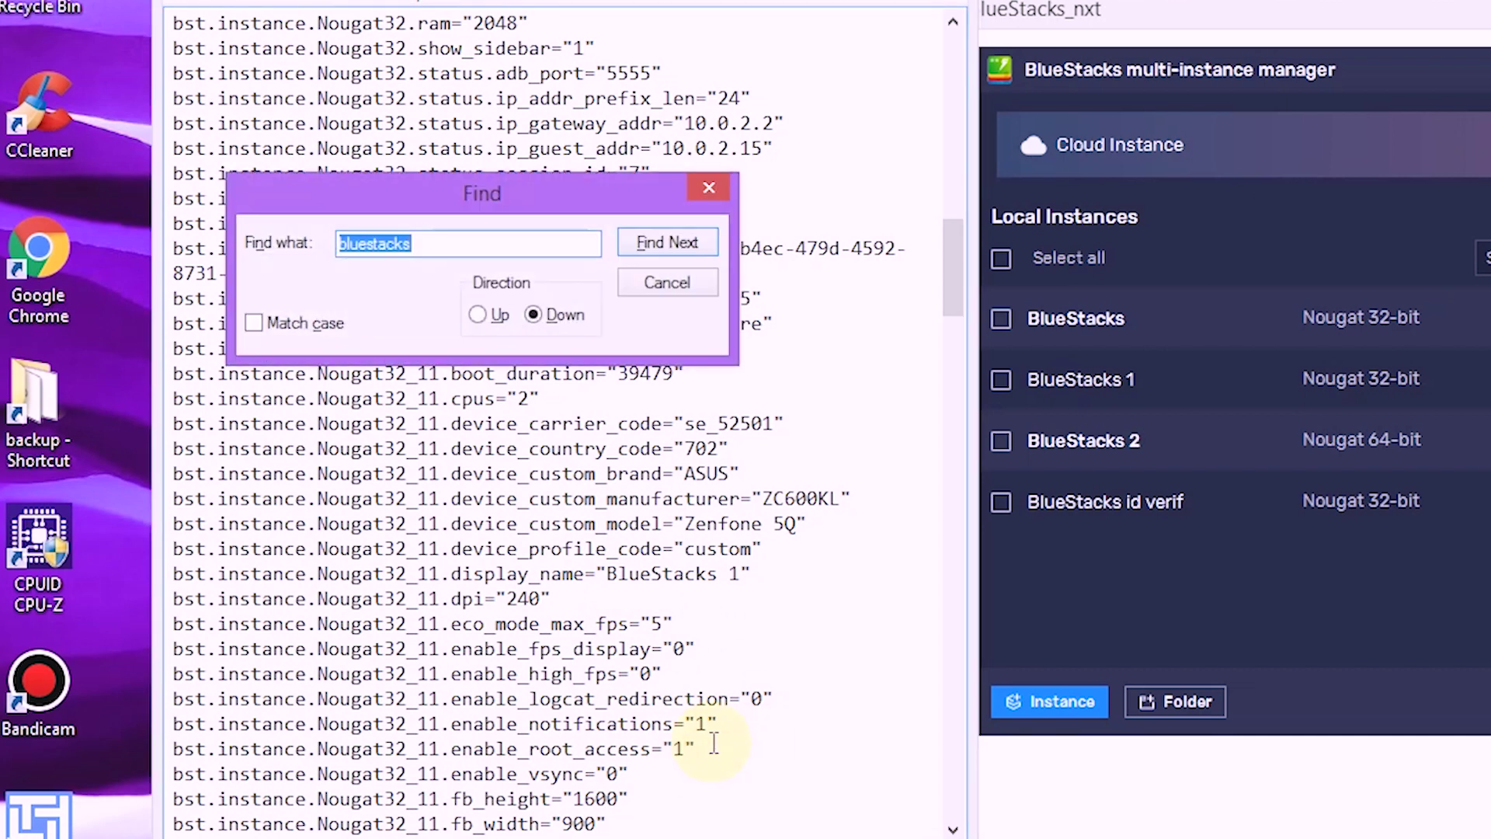
pyautogui.click(669, 241)
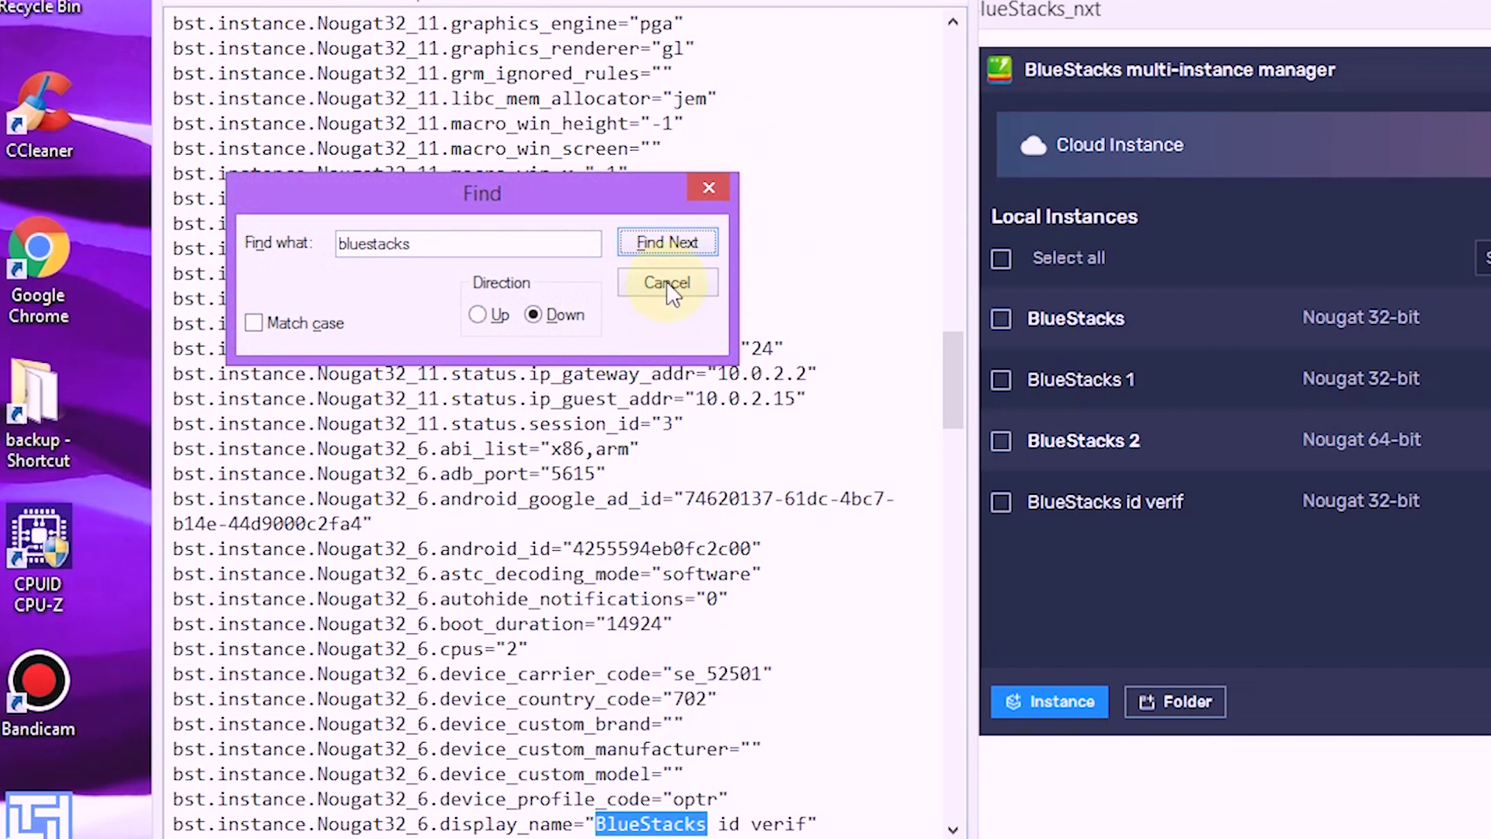
pyautogui.click(668, 242)
pyautogui.click(708, 188)
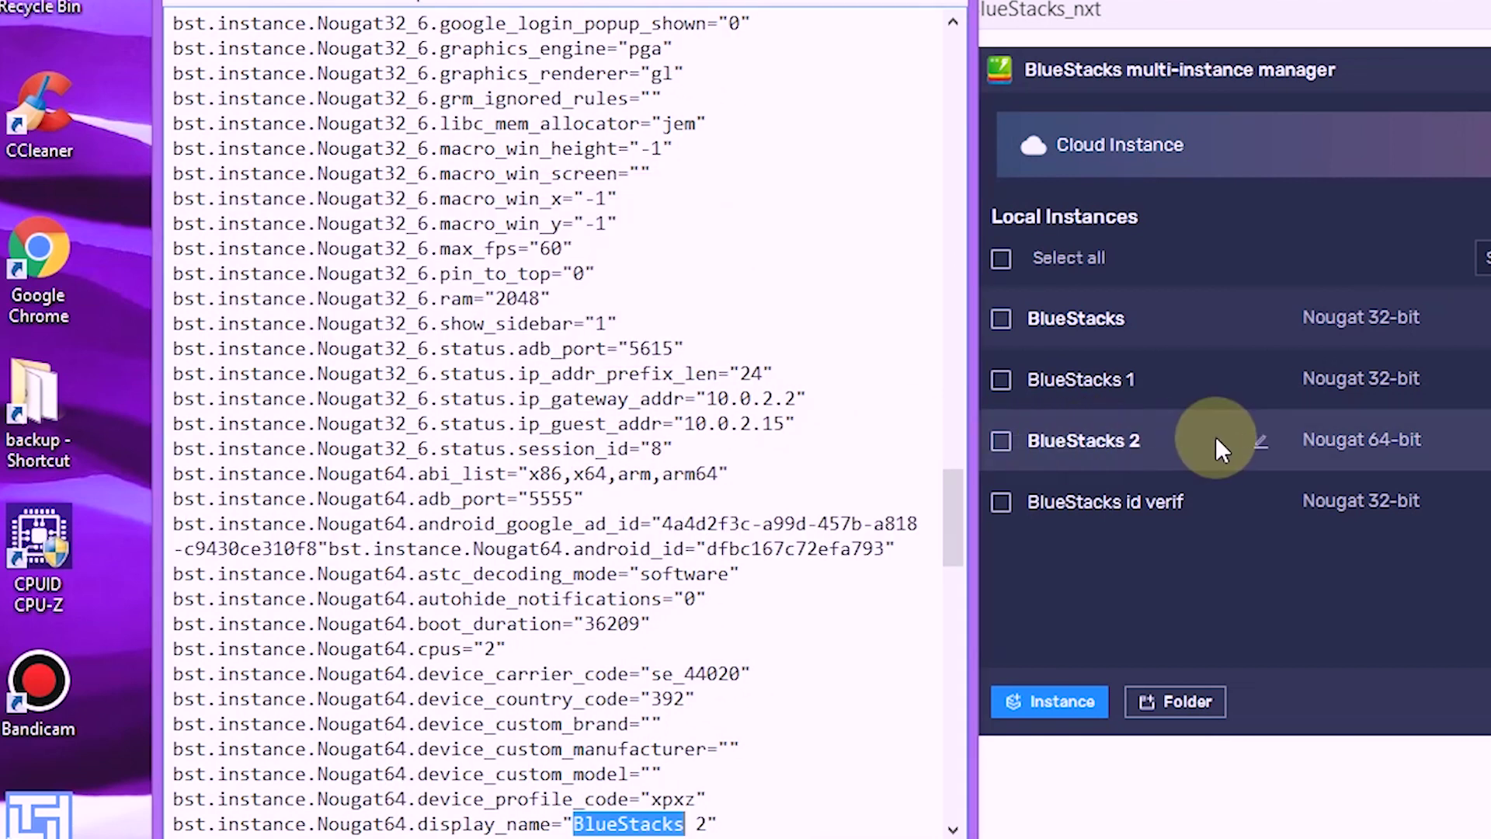
# Set bst.instance.Nougat64.enable_root_access to "1" for the BlueStacks 2 instance.
pyautogui.click(709, 825)
pyautogui.scroll(-2, 708, 776)
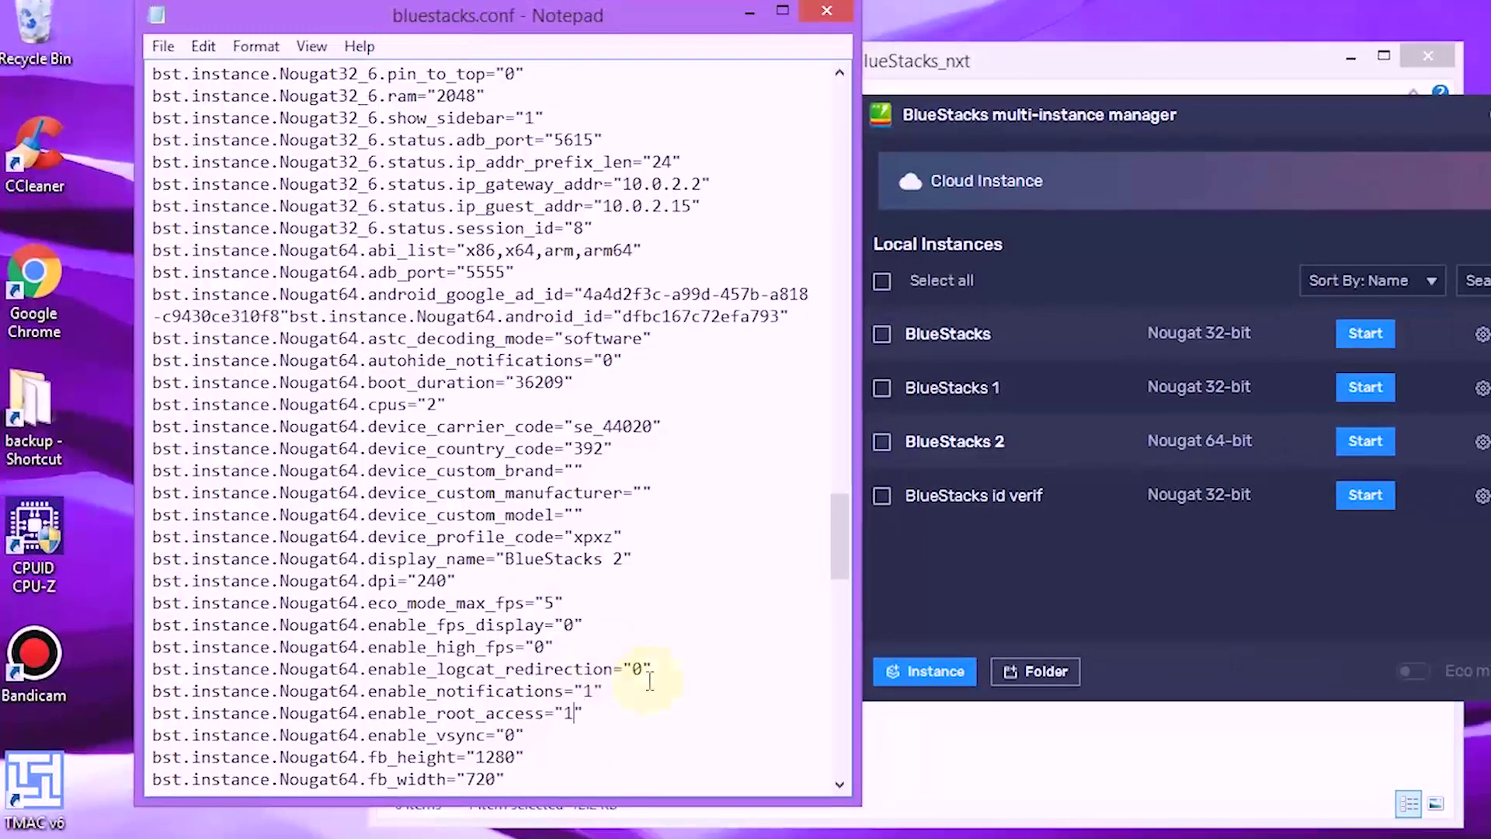
pyautogui.click(652, 749)
pyautogui.press('BackSpace')
pyautogui.write('1')
# Save the edited bluestacks.conf file and close Notepad.
pyautogui.click(163, 47)
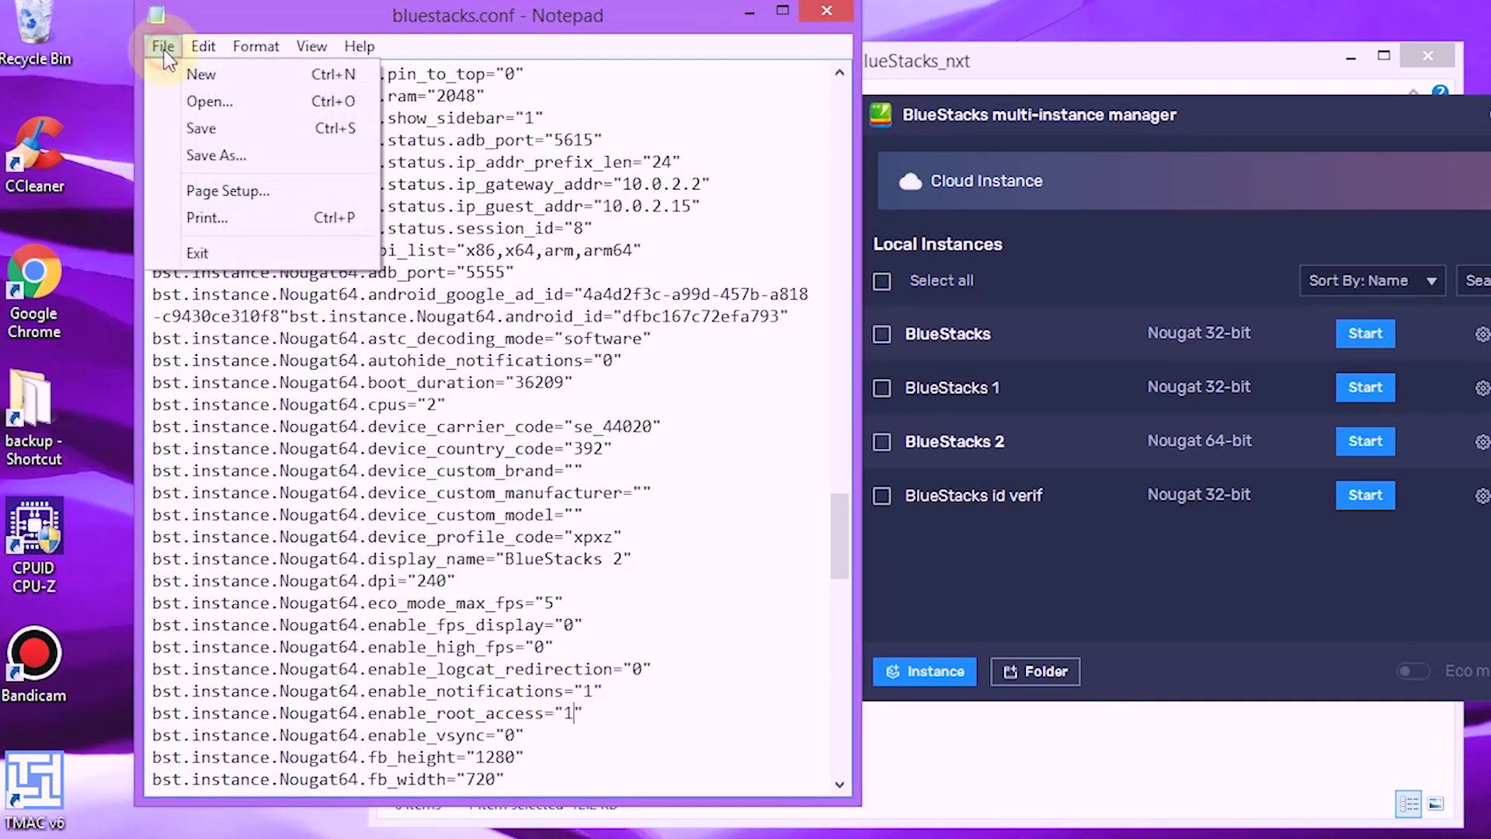
pyautogui.click(202, 133)
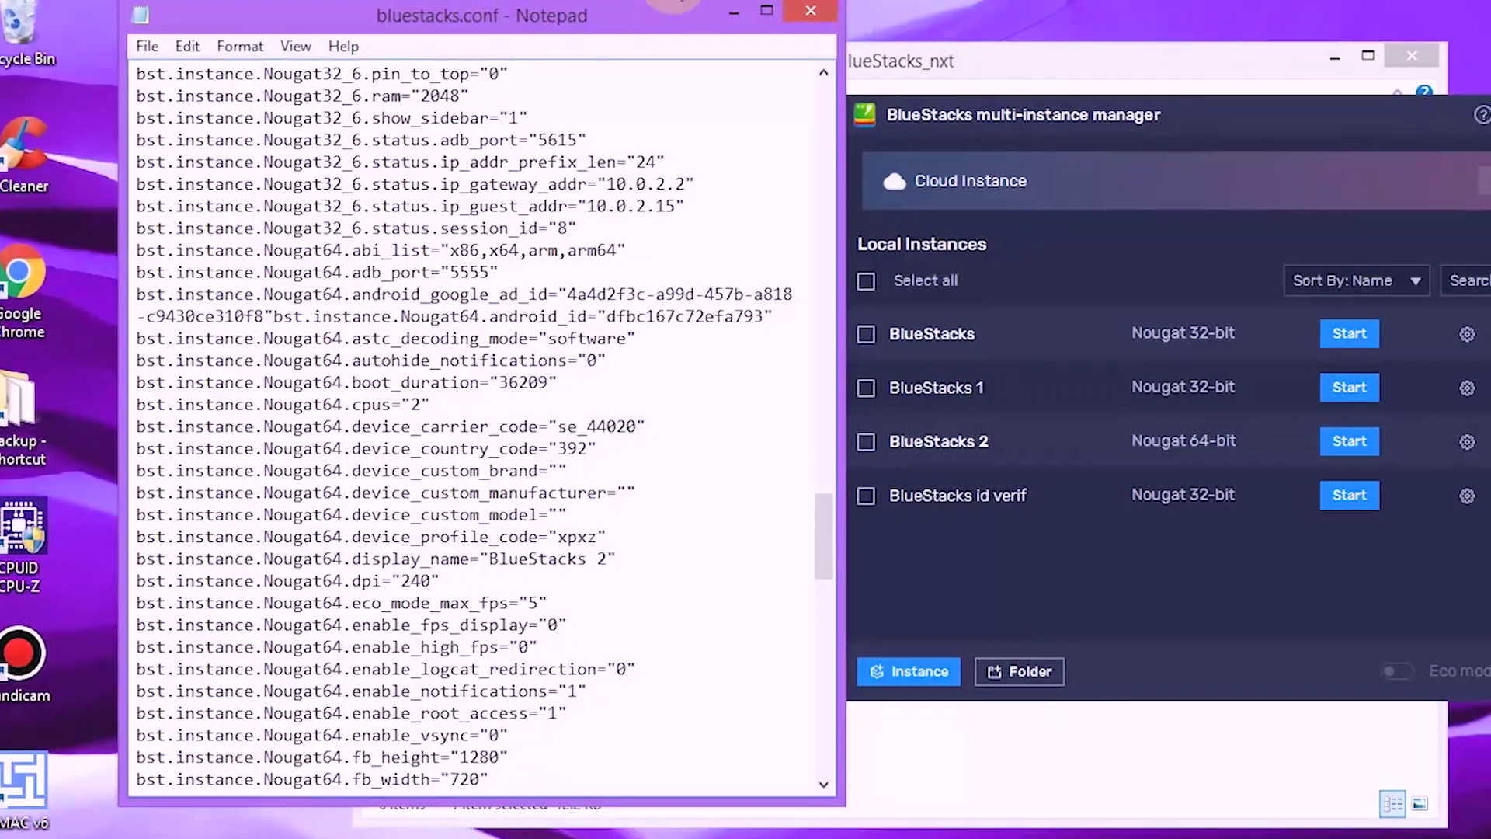
pyautogui.click(796, 11)
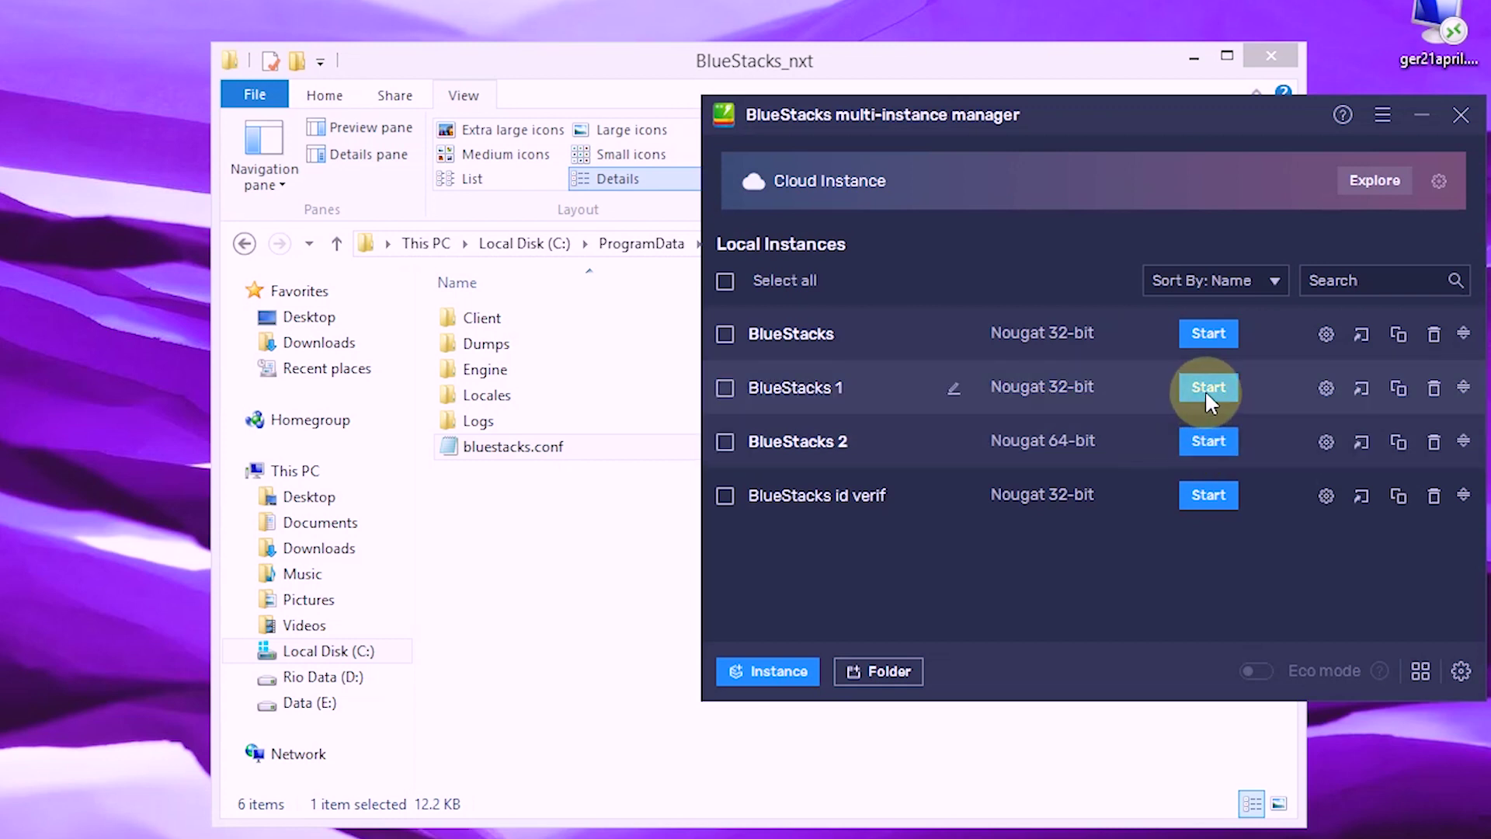
# Start the BlueStacks 1 and BlueStacks 2 instances, then minimize the multi-instance manager and the BlueStacks_nxt folder window.
pyautogui.click(1208, 392)
pyautogui.click(1203, 441)
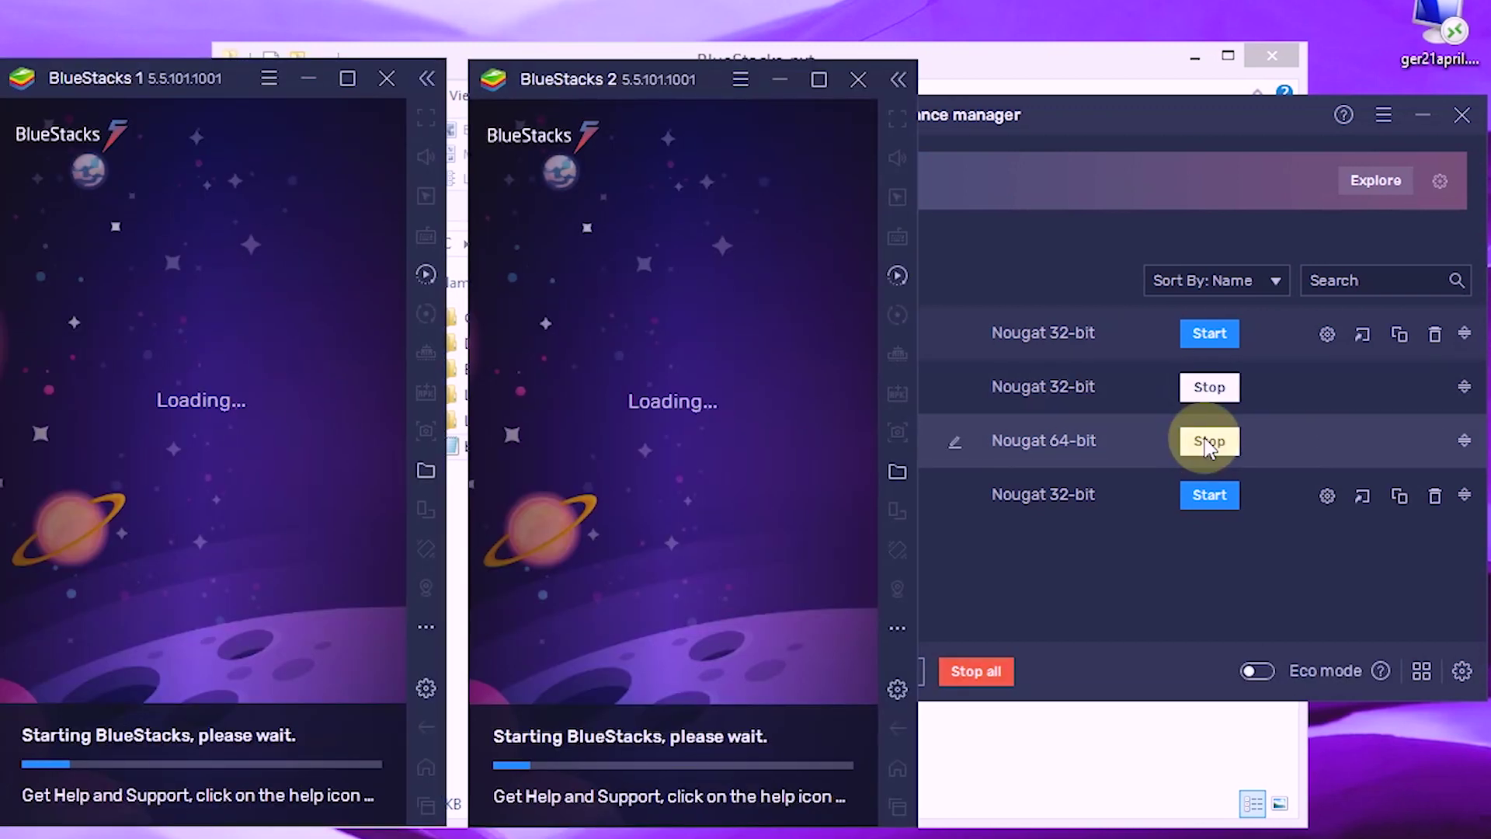
pyautogui.click(1424, 115)
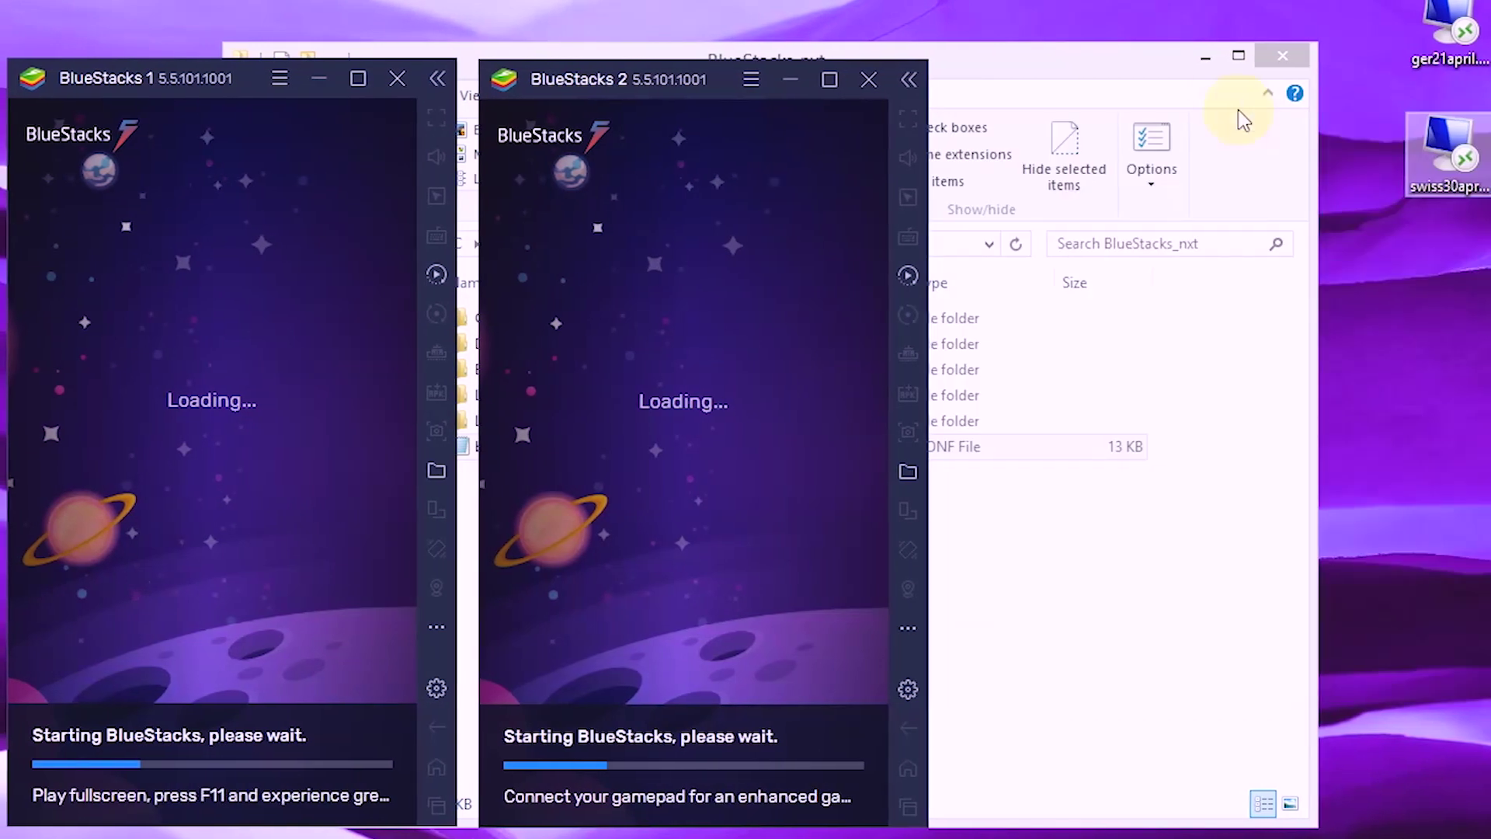
pyautogui.click(1197, 56)
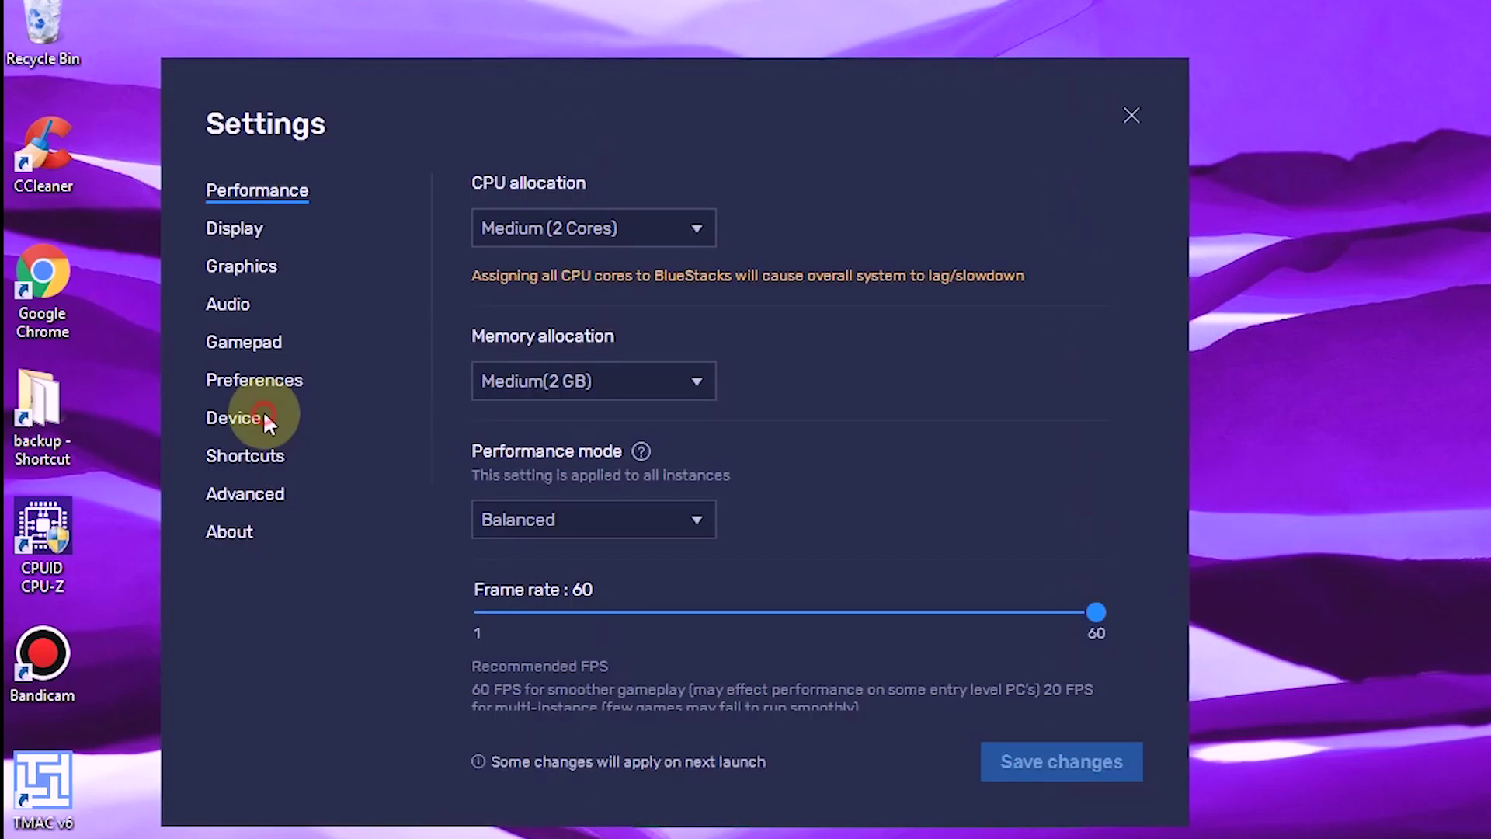
# Check the Root access option in the Device settings, reopen the settings from BlueStacks 1 to view it again, and close them.
pyautogui.click(256, 415)
pyautogui.click(524, 413)
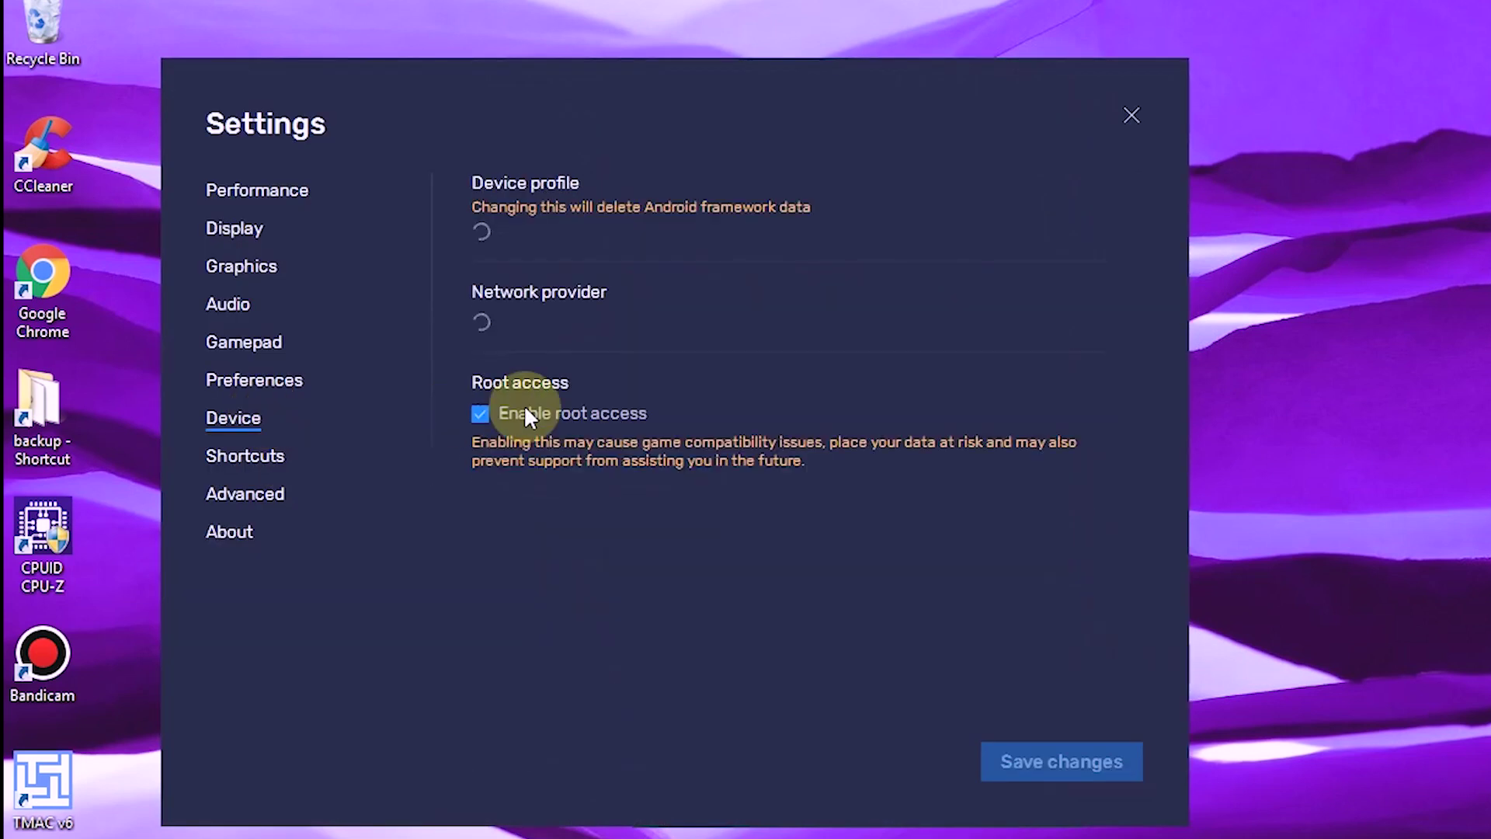
pyautogui.click(1132, 113)
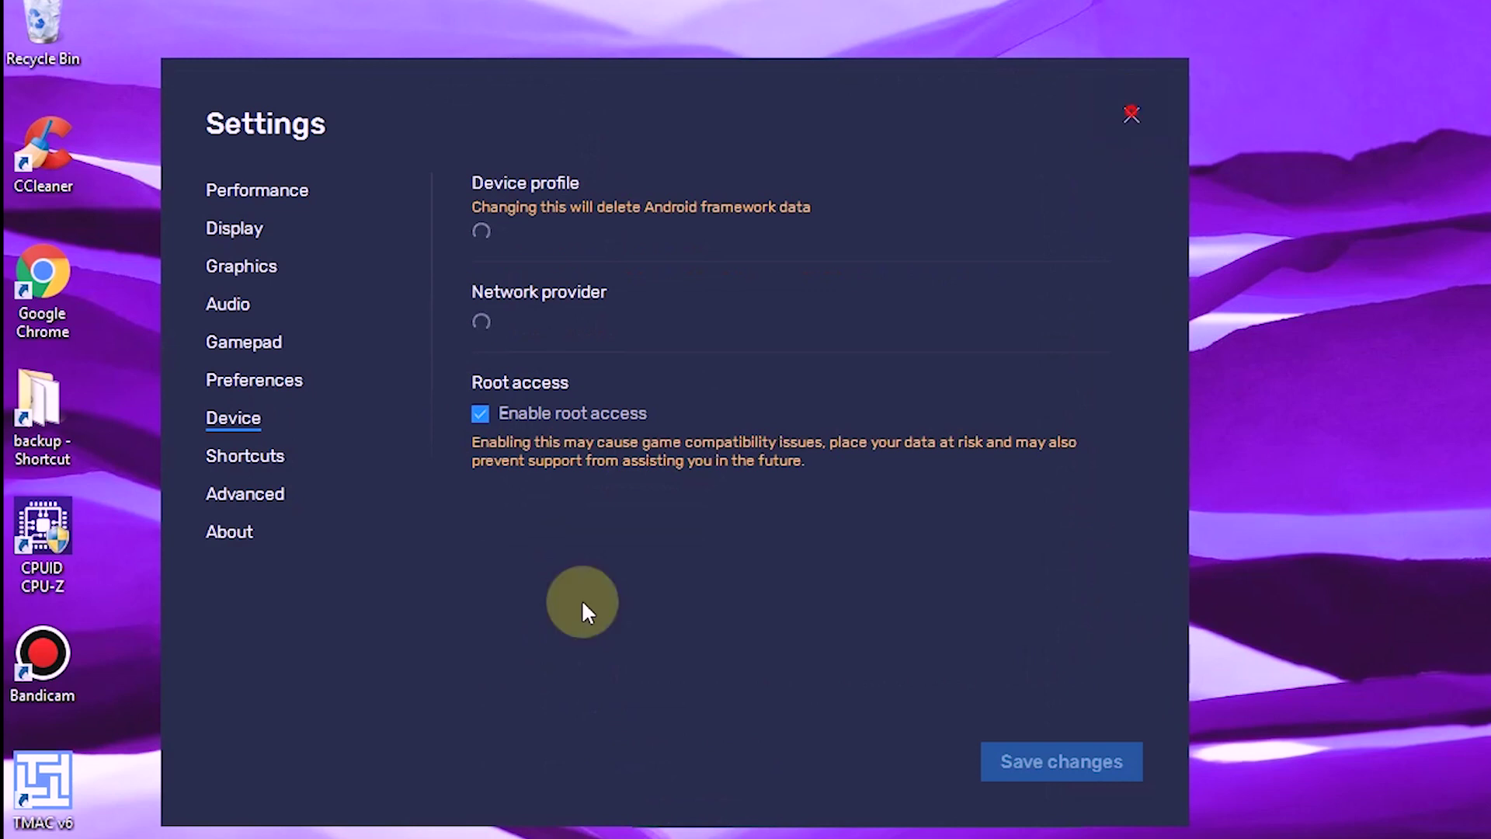
pyautogui.click(589, 678)
pyautogui.click(257, 419)
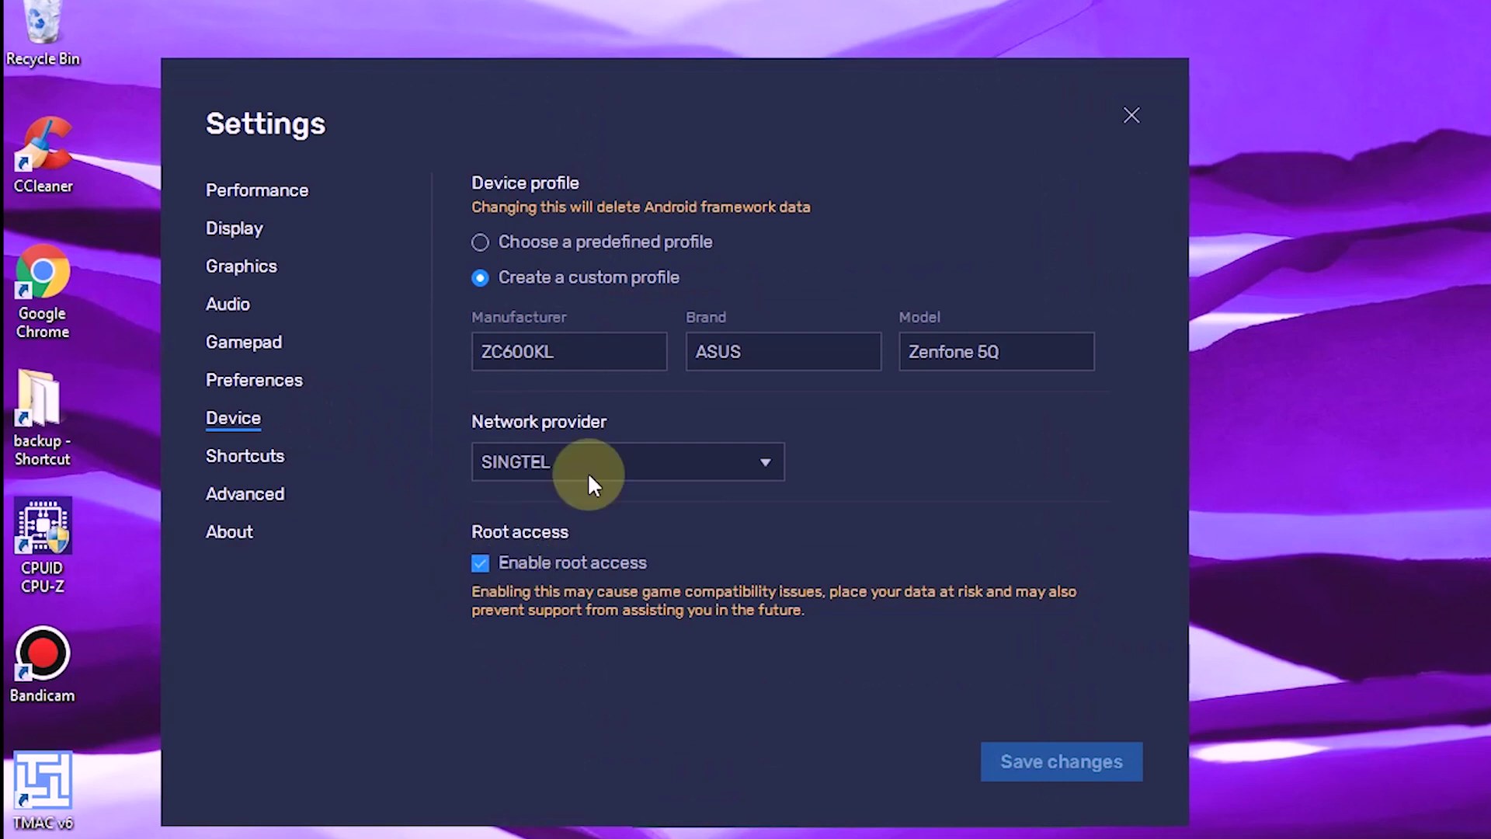
pyautogui.click(1130, 114)
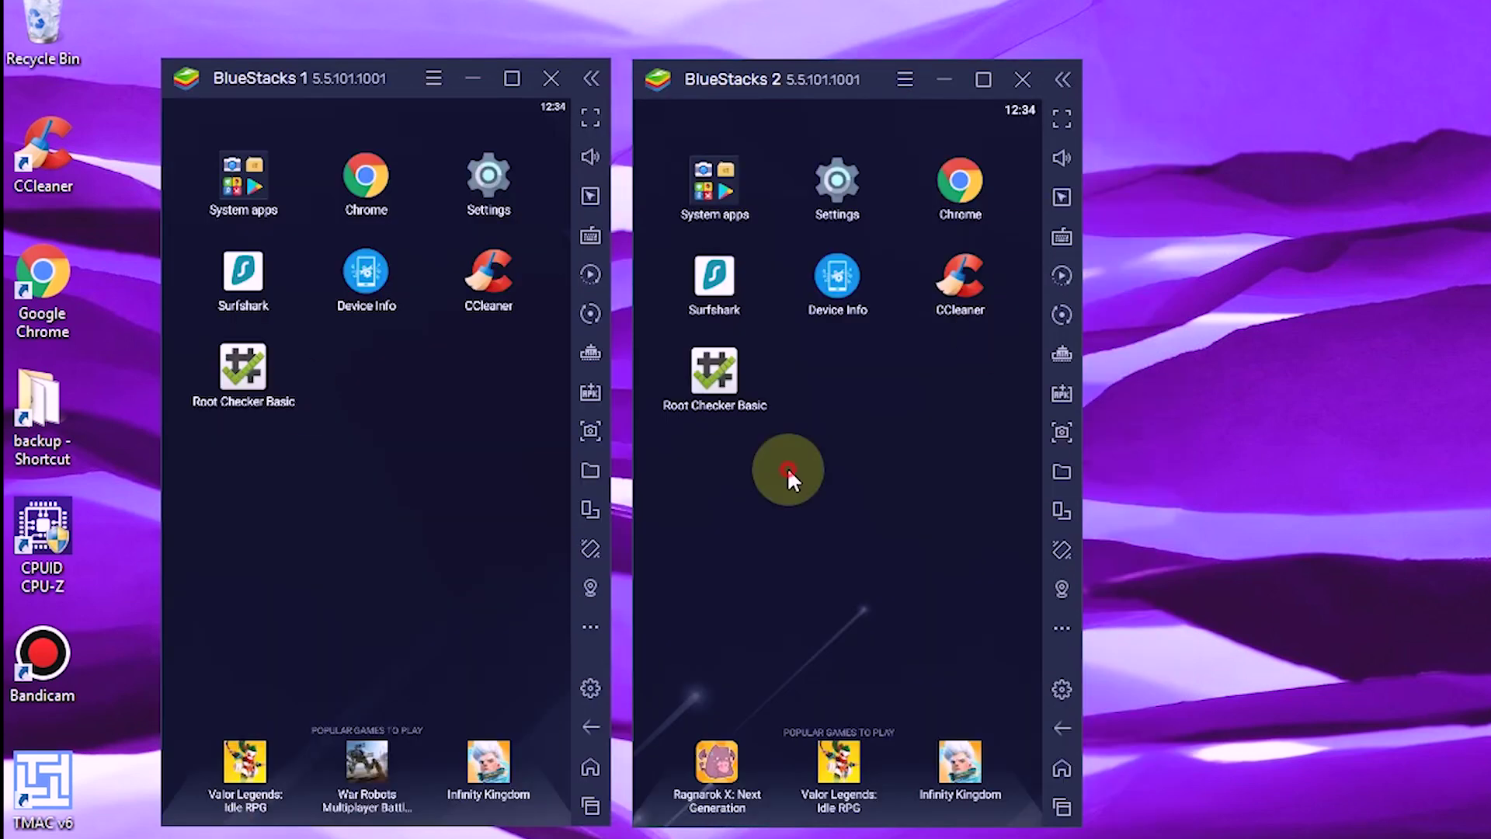
# Open Root Checker Basic in both BlueStacks 1 and BlueStacks 2 and verify the root status of each.
pyautogui.click(243, 369)
pyautogui.click(729, 377)
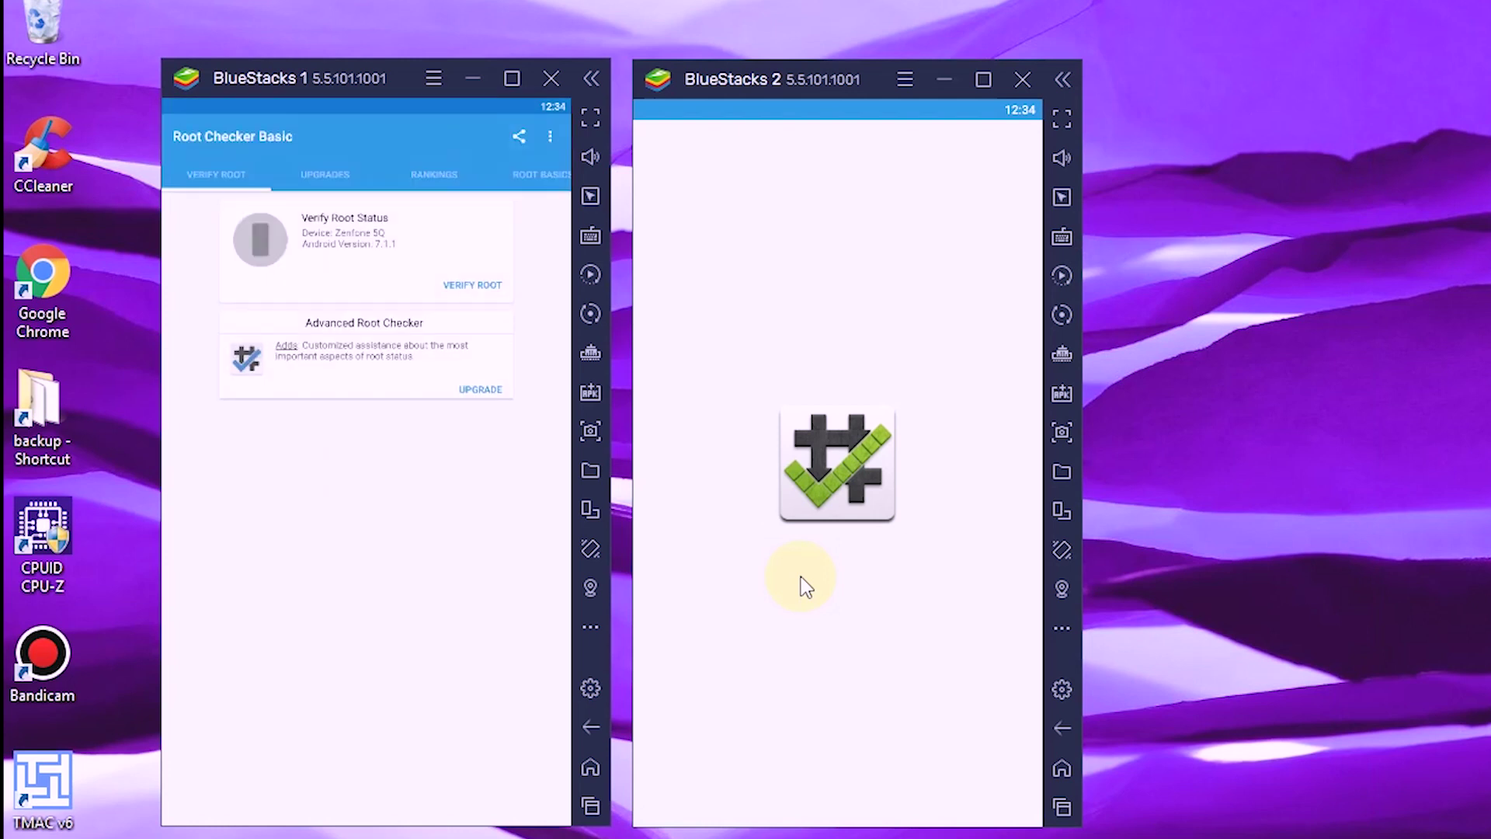
pyautogui.click(471, 286)
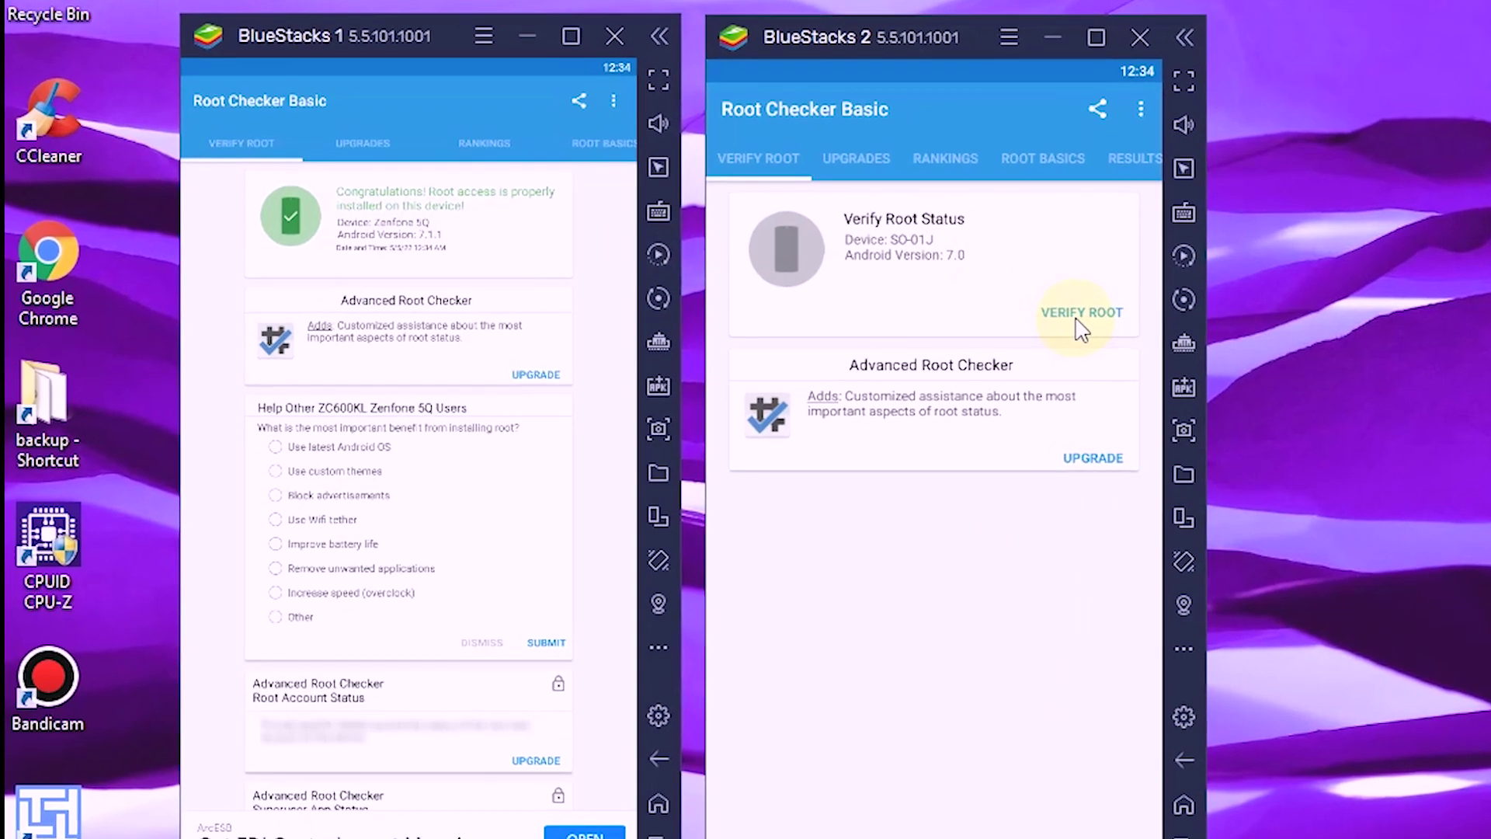
pyautogui.click(1081, 315)
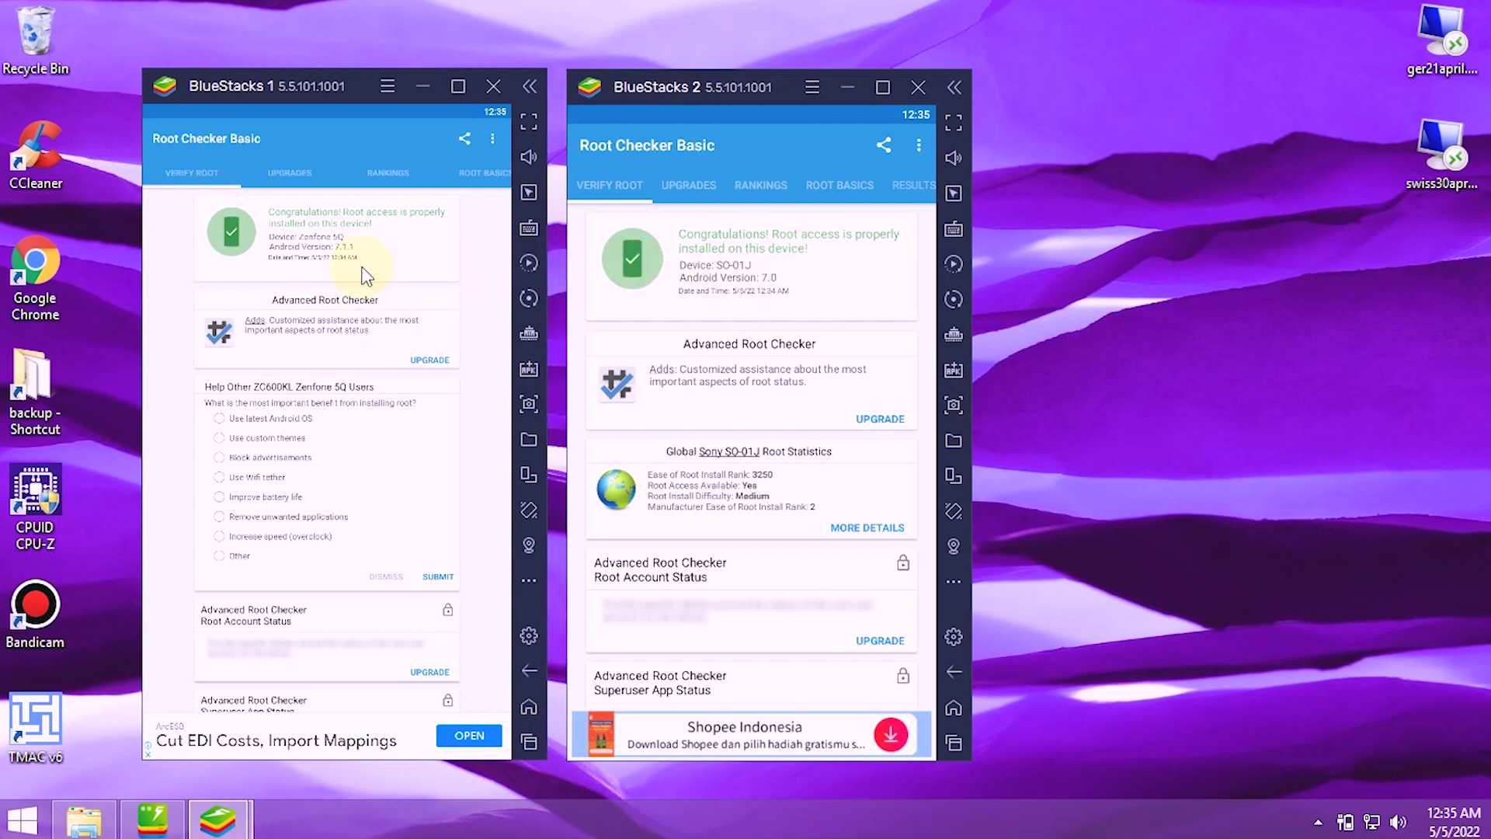
# Enlarge the BlueStacks 1 and BlueStacks 2 windows by raising their upper edges.
pyautogui.moveTo(321, 73); pyautogui.dragTo(324, 10)
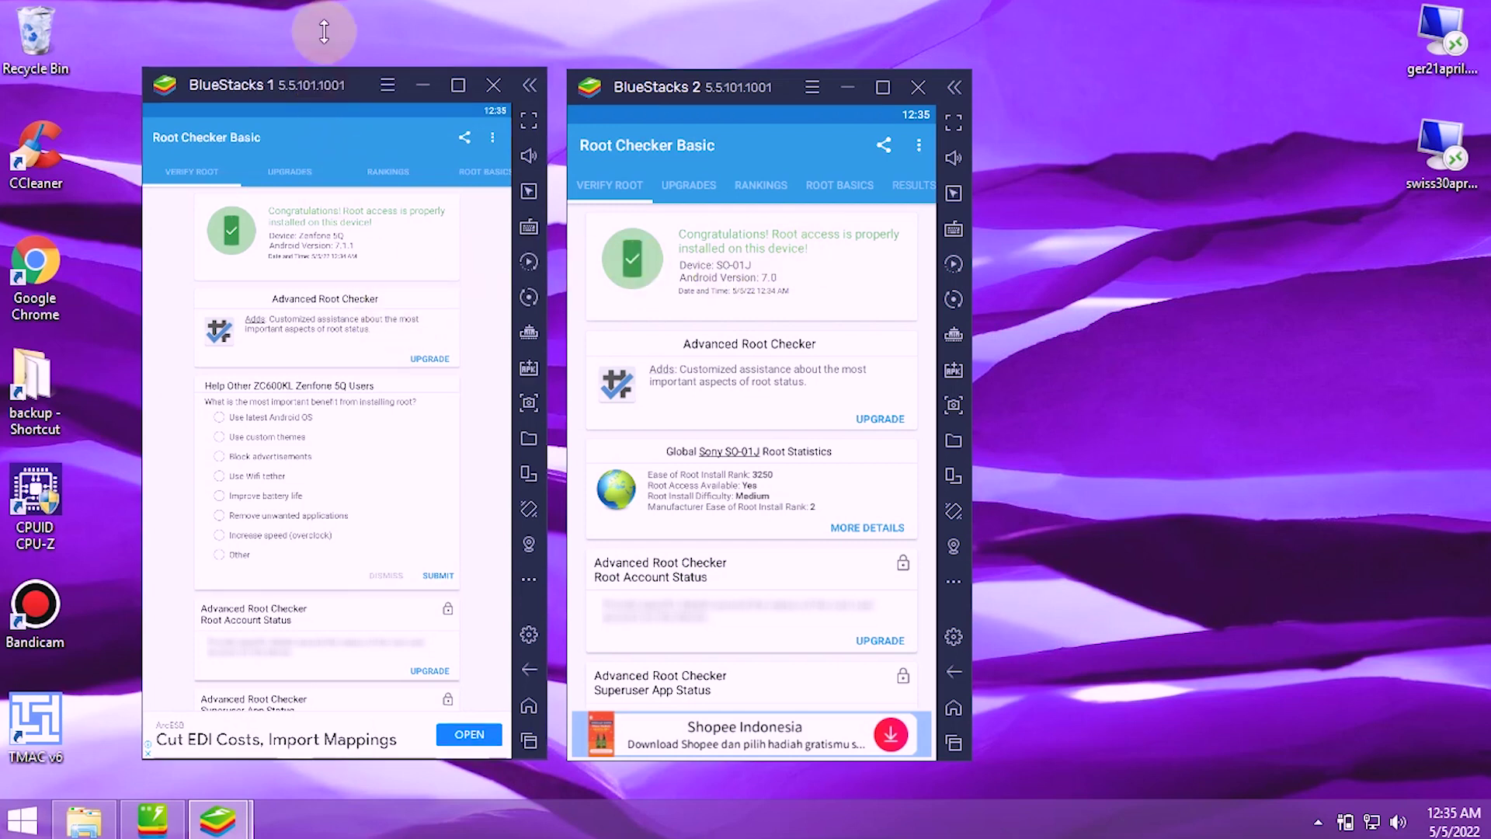
pyautogui.moveTo(656, 82); pyautogui.dragTo(707, 6)
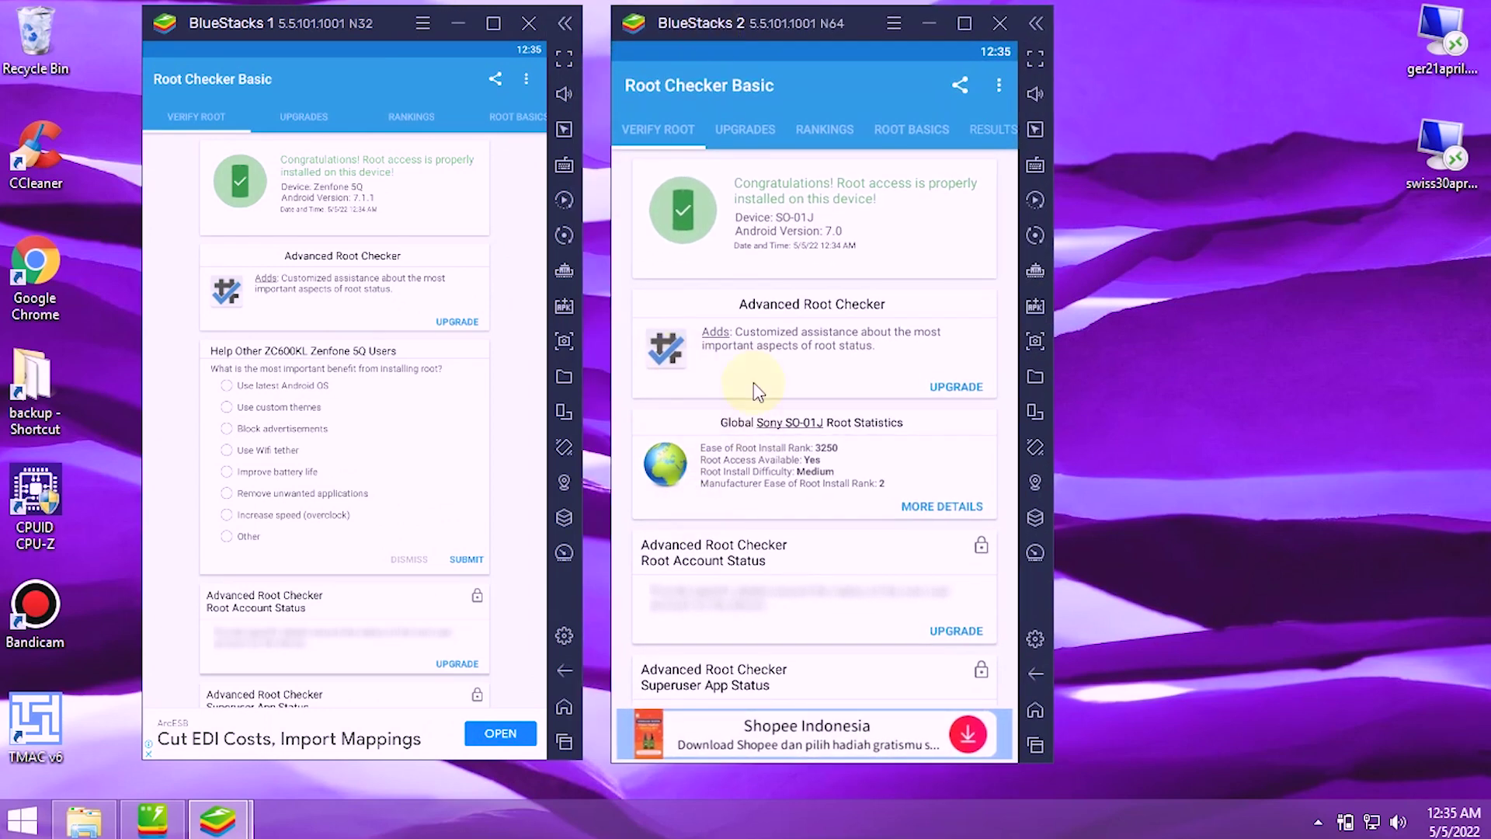